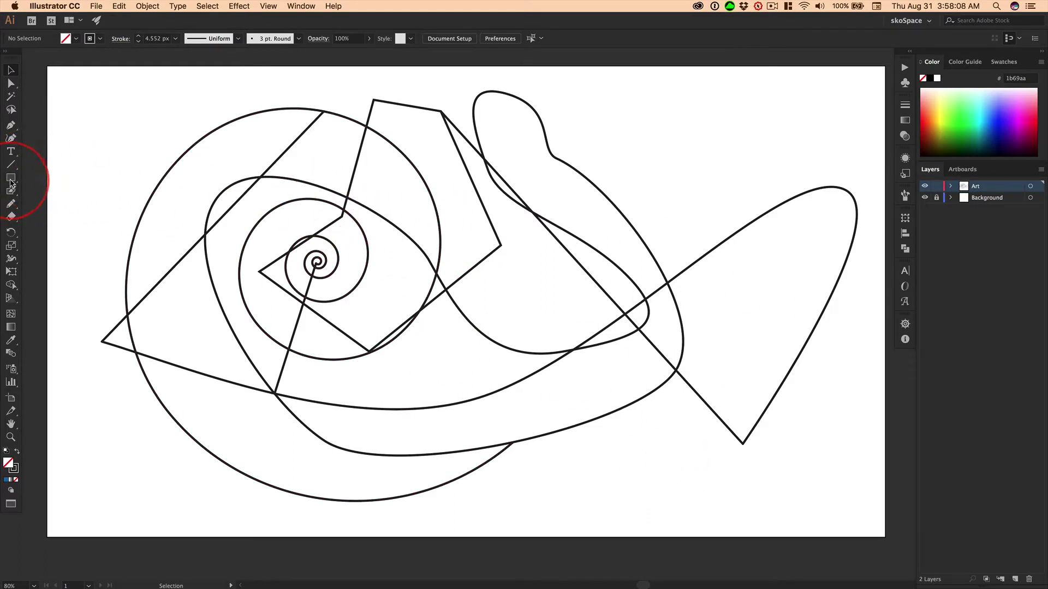
Step: Draw a 128 px circle centred below the spiral, then marquee-select all the outline artwork
left_click_drag(11, 181, 55, 204)
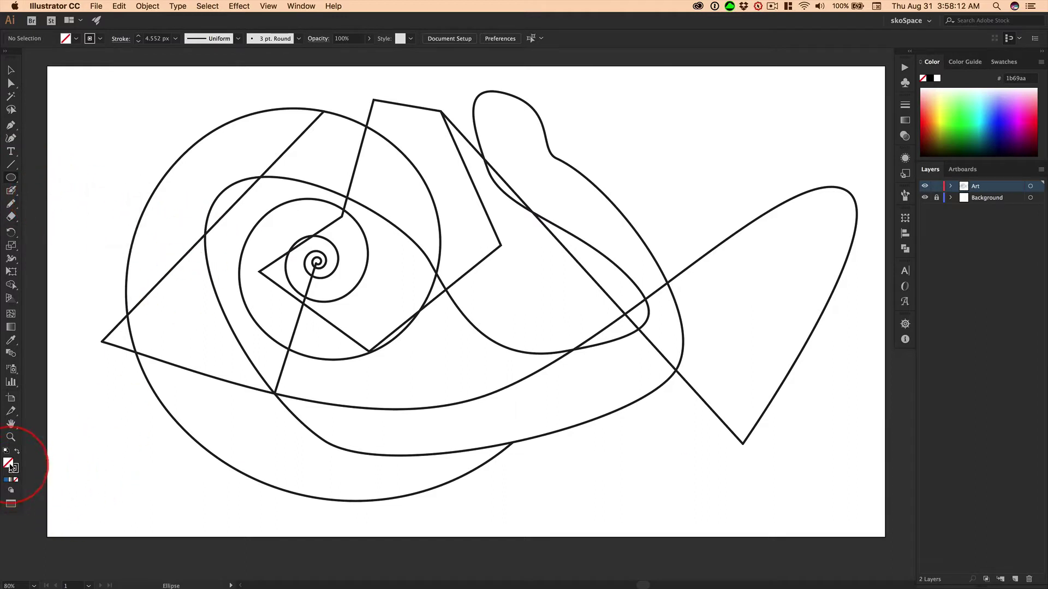
key("alt")
left_click_drag(430, 362, 457, 377)
key("shift")
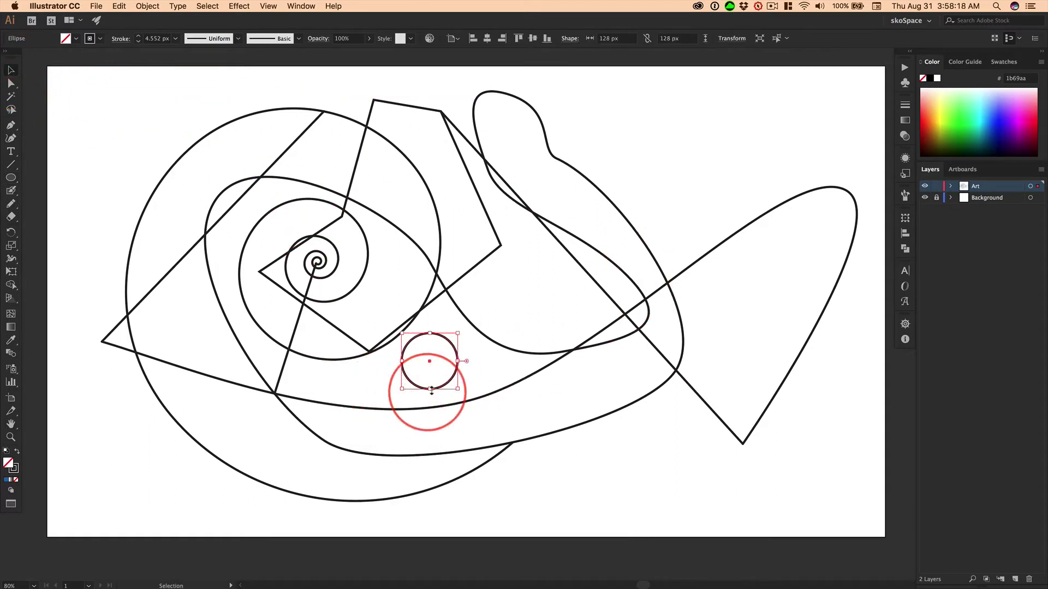
left_click(655, 485)
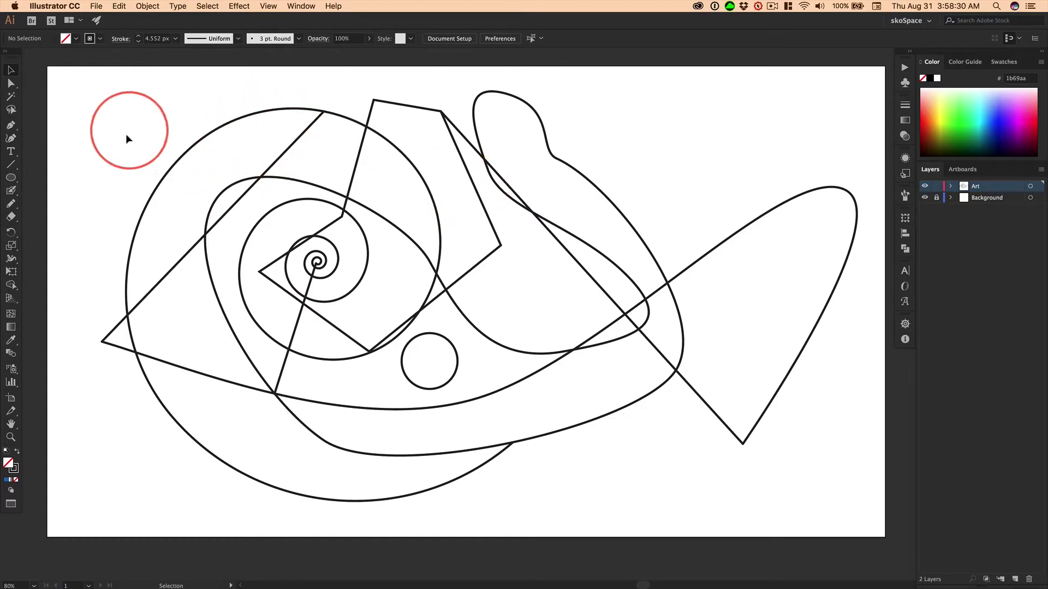
left_click_drag(130, 92, 860, 506)
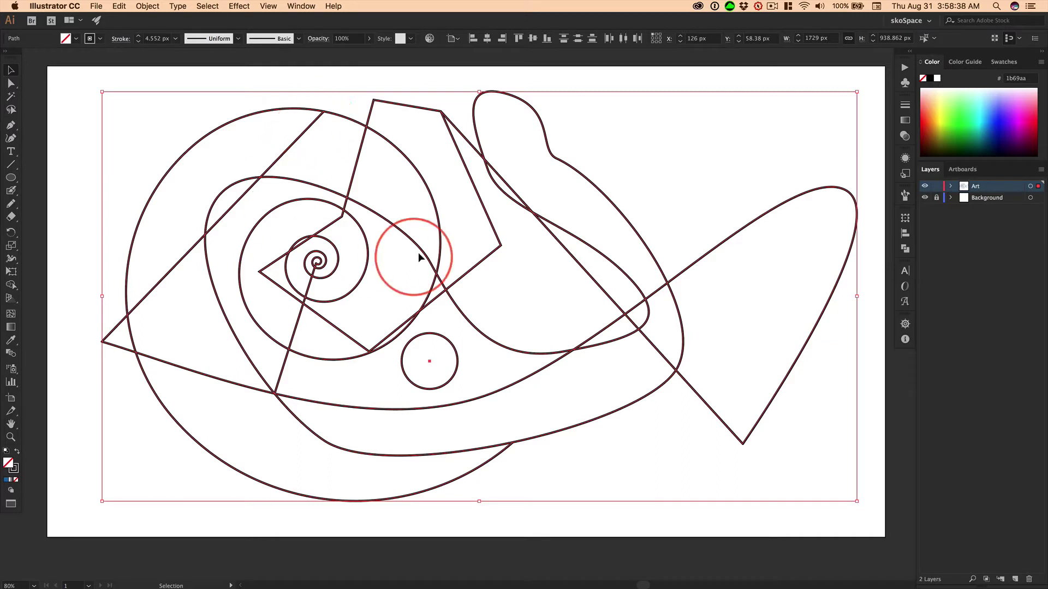
Step: Convert the selected outlines into one Live Paint group with Object > Live Paint > Make
left_click(147, 6)
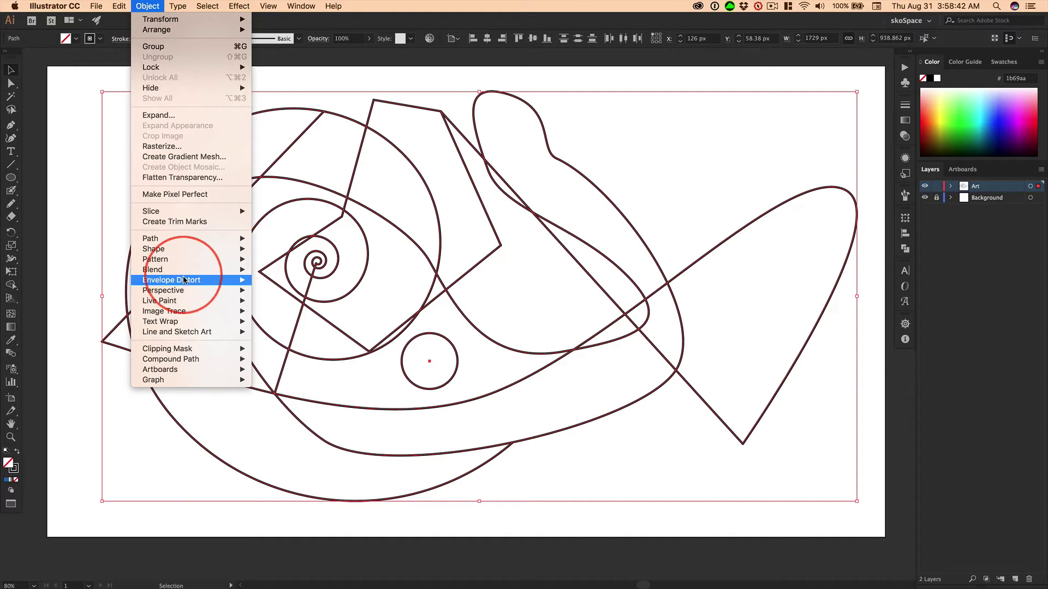
mouse_move(183, 302)
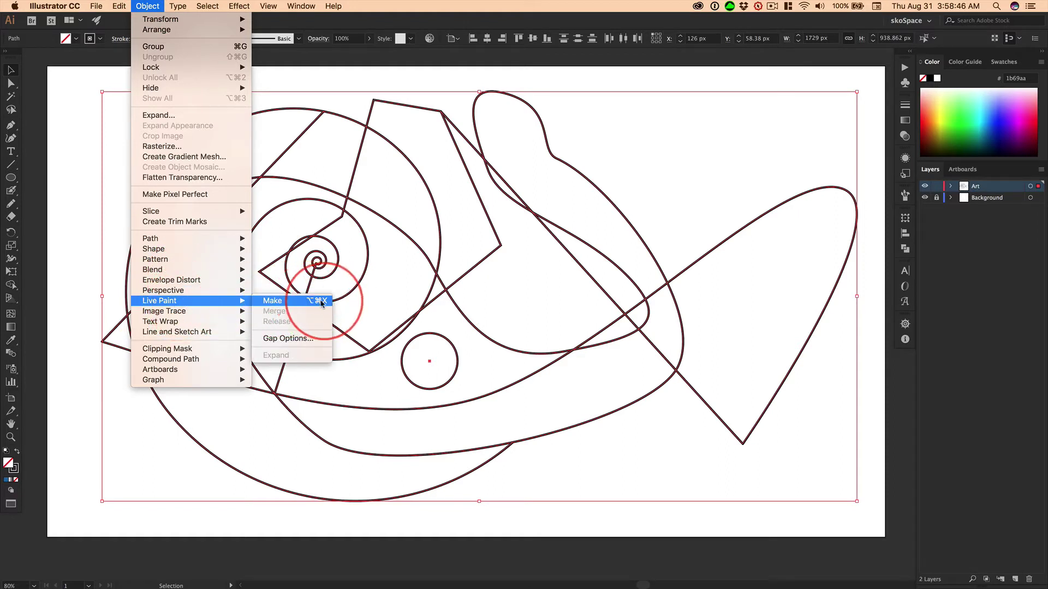
left_click(281, 303)
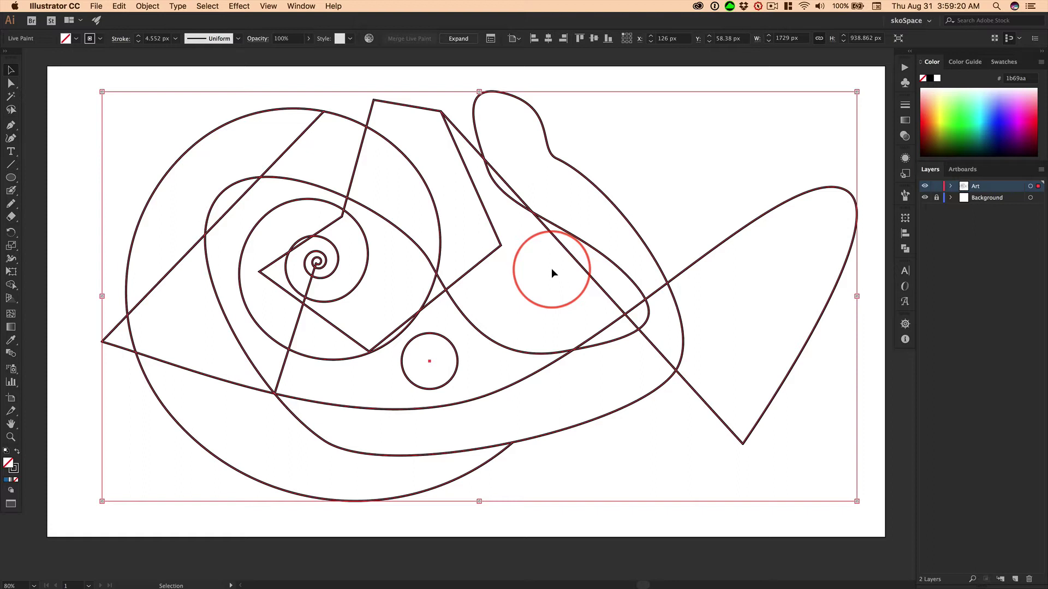
Step: Switch to the Live Paint Bucket and swap fill and stroke so the stroke is none
left_click(10, 288)
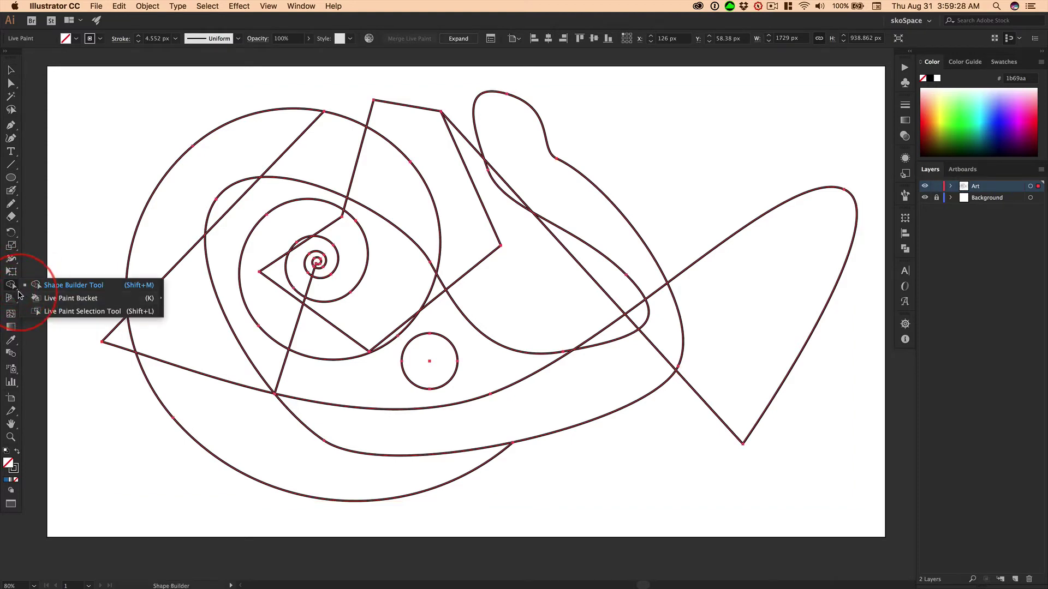
left_click(85, 298)
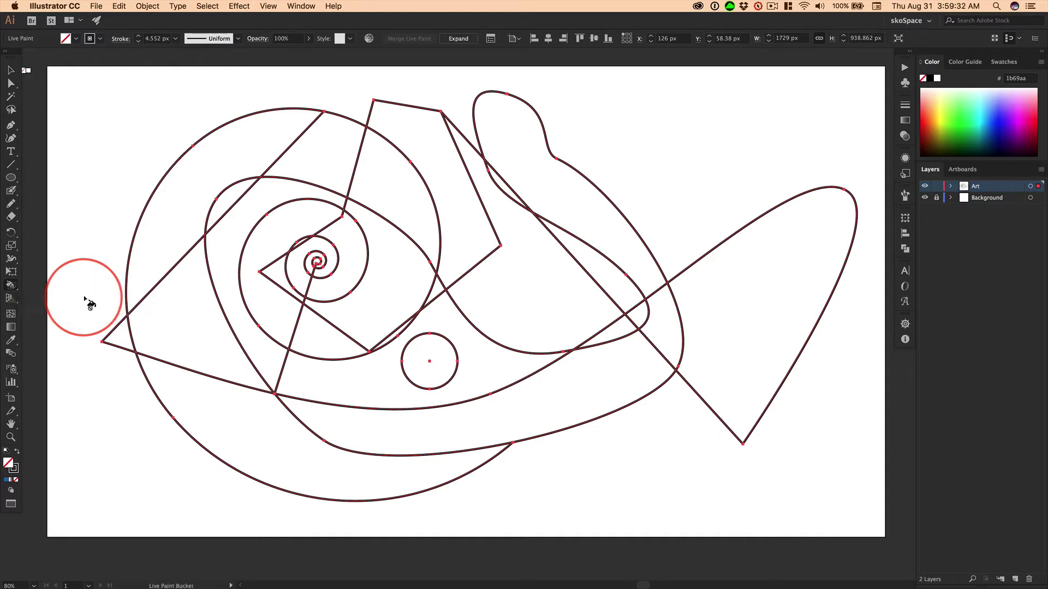
left_click(17, 452)
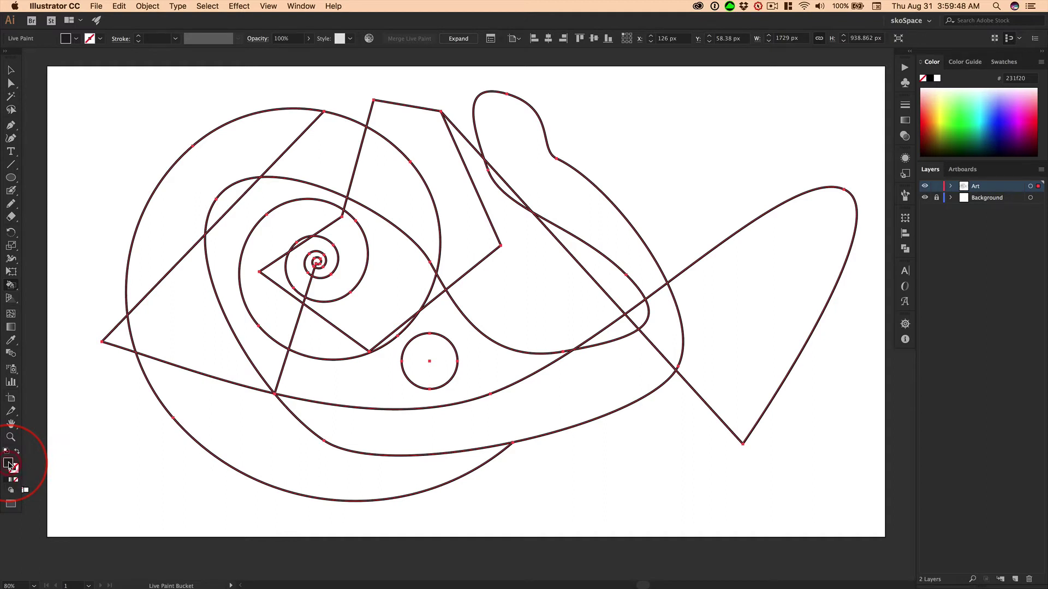
Step: Cancel the Color Picker and choose bright green 00f32a from the Color panel spectrum
double_click(9, 464)
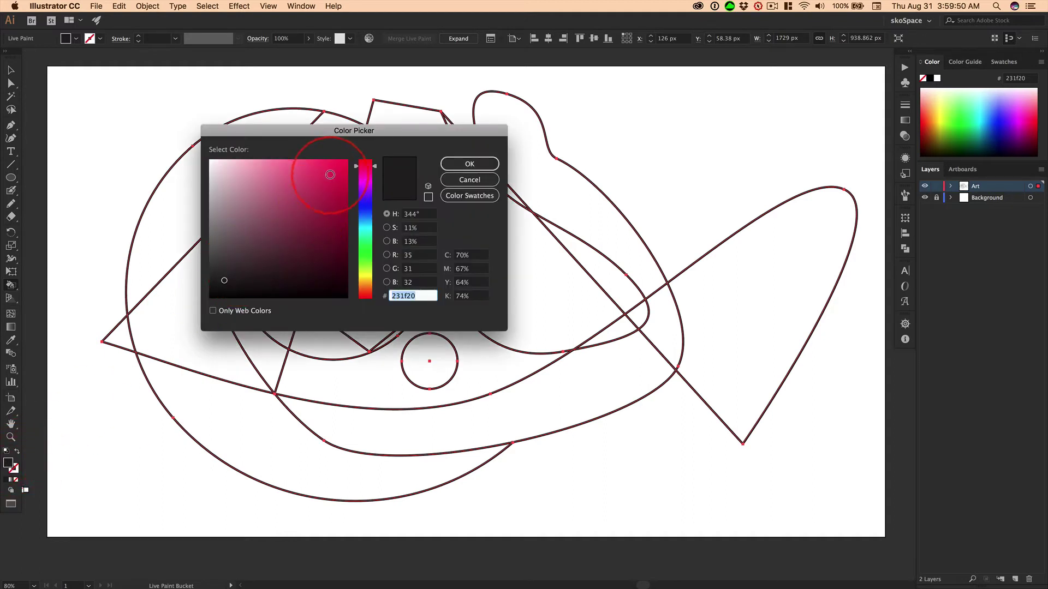
left_click(330, 175)
left_click_drag(376, 167, 378, 183)
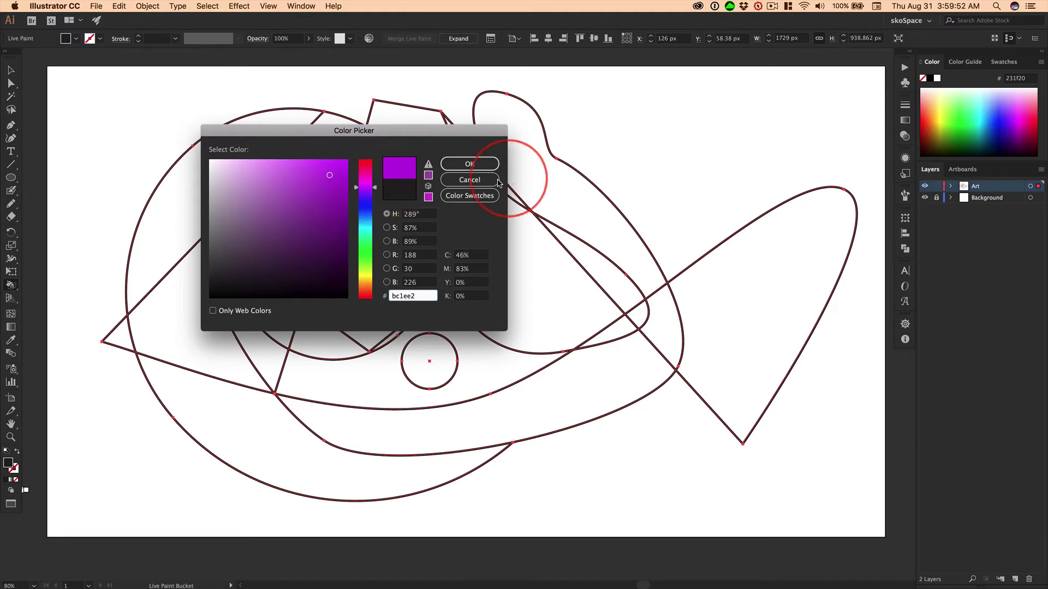
left_click(469, 180)
left_click(960, 119)
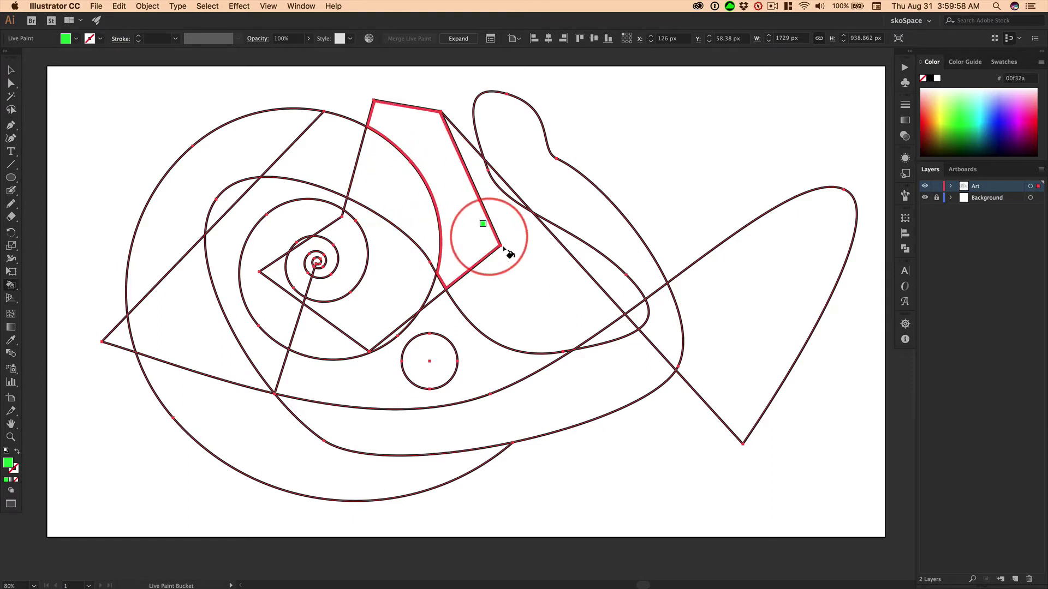
Step: Paint the central region, small triangle and both big-circle crescents green
left_click(545, 279)
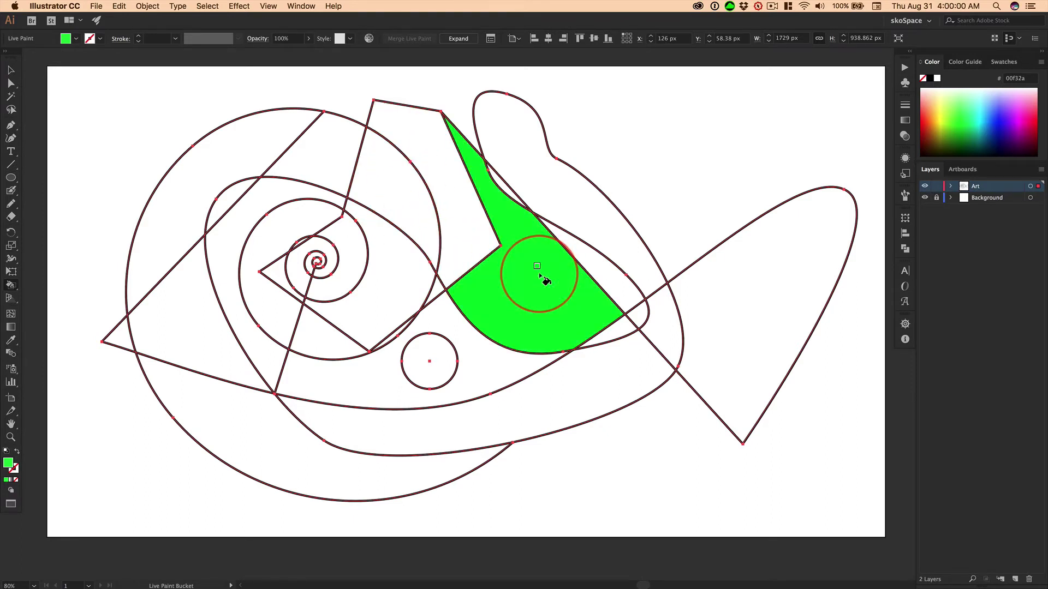
left_click(314, 322)
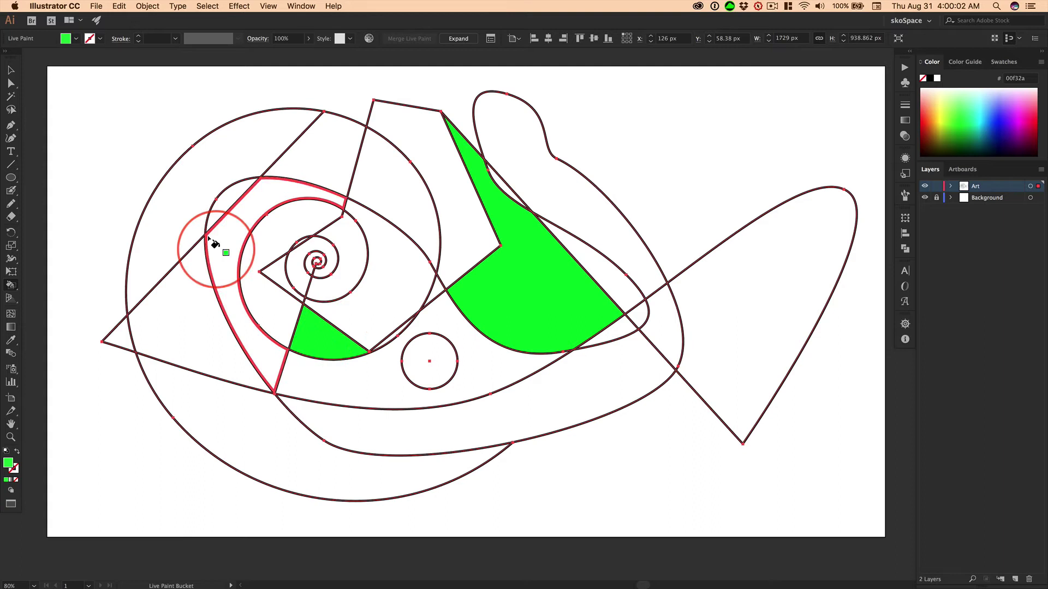
left_click(196, 159)
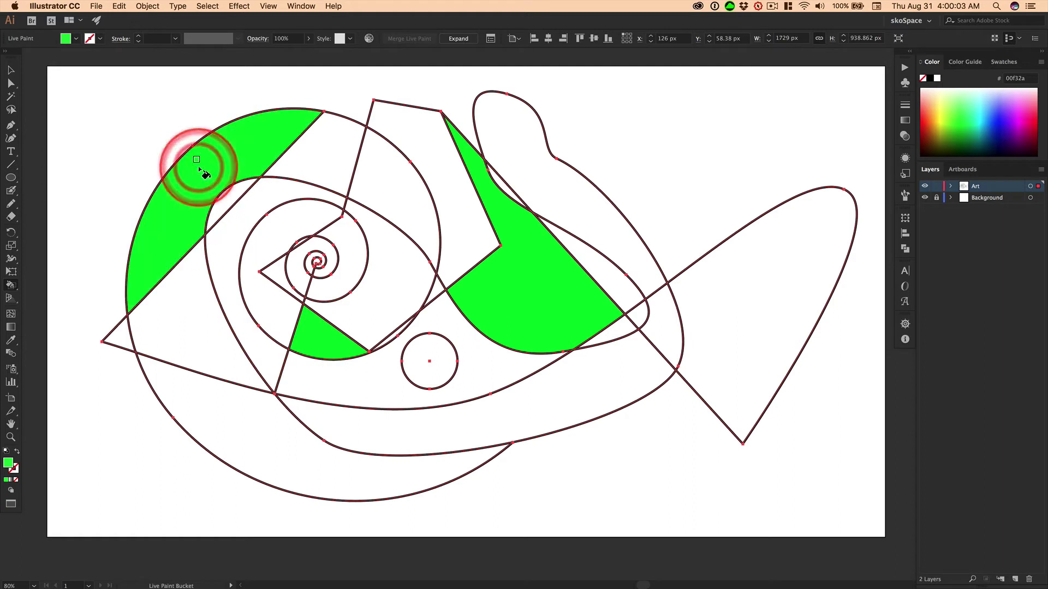
left_click(255, 423)
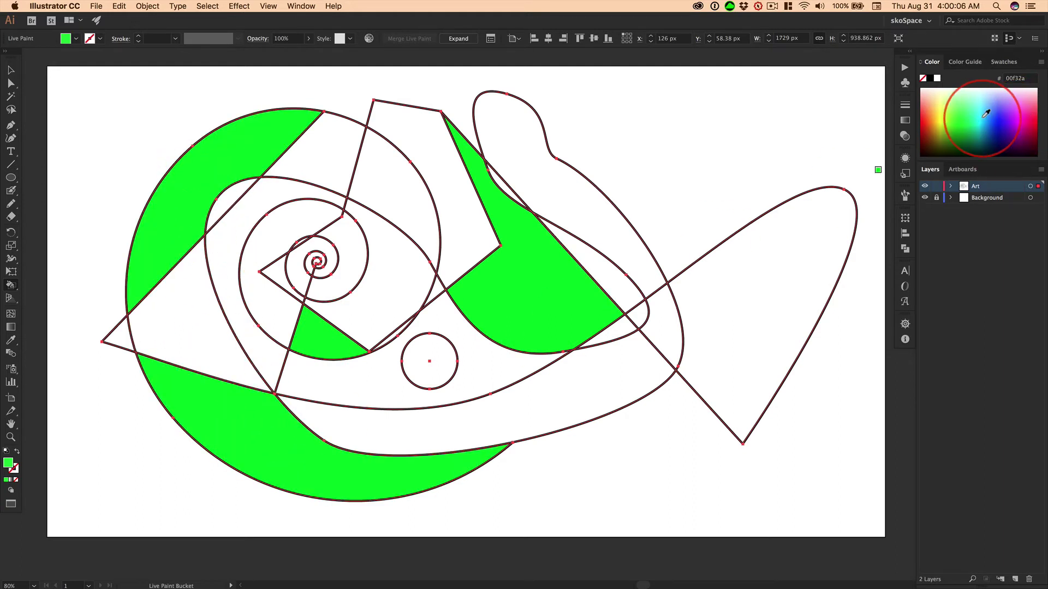
Step: Fill the top quadrilateral and spiral-side region yellow, then the tail shape and small circle dark red
left_click_drag(987, 113, 942, 103)
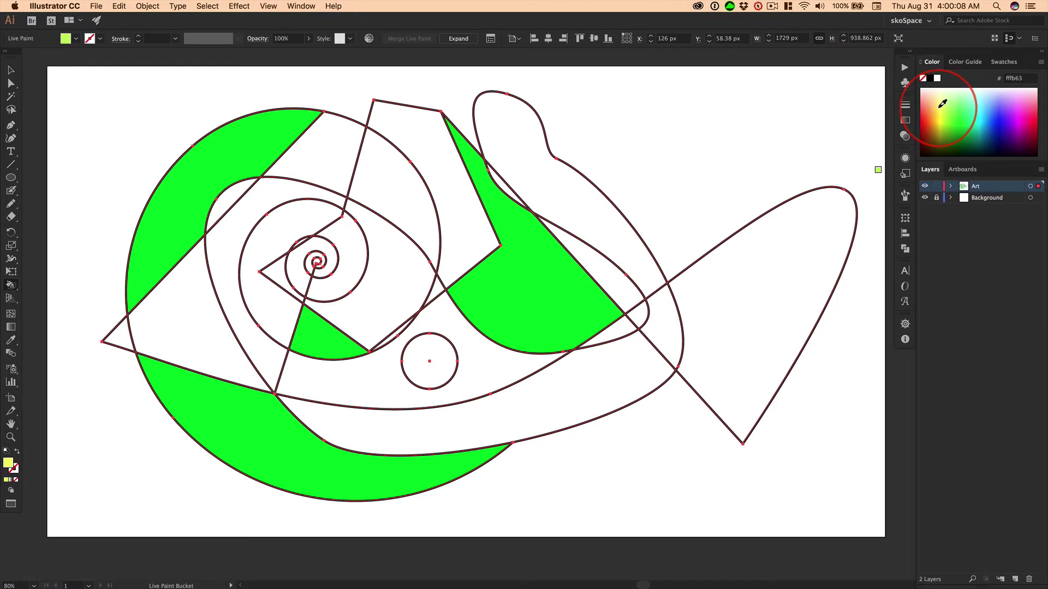
left_click(416, 139)
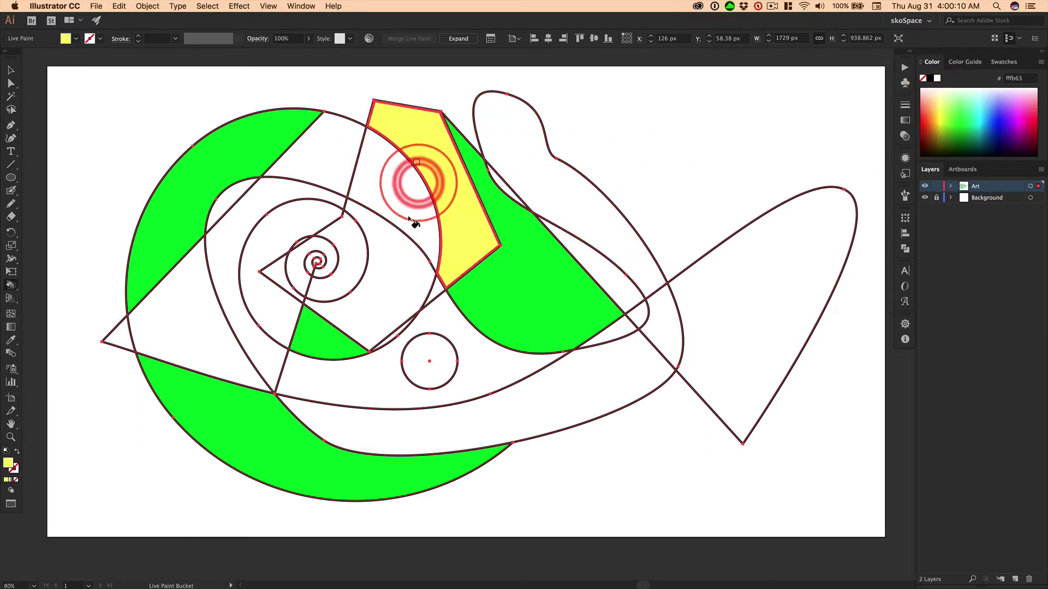
left_click(393, 276)
left_click(926, 134)
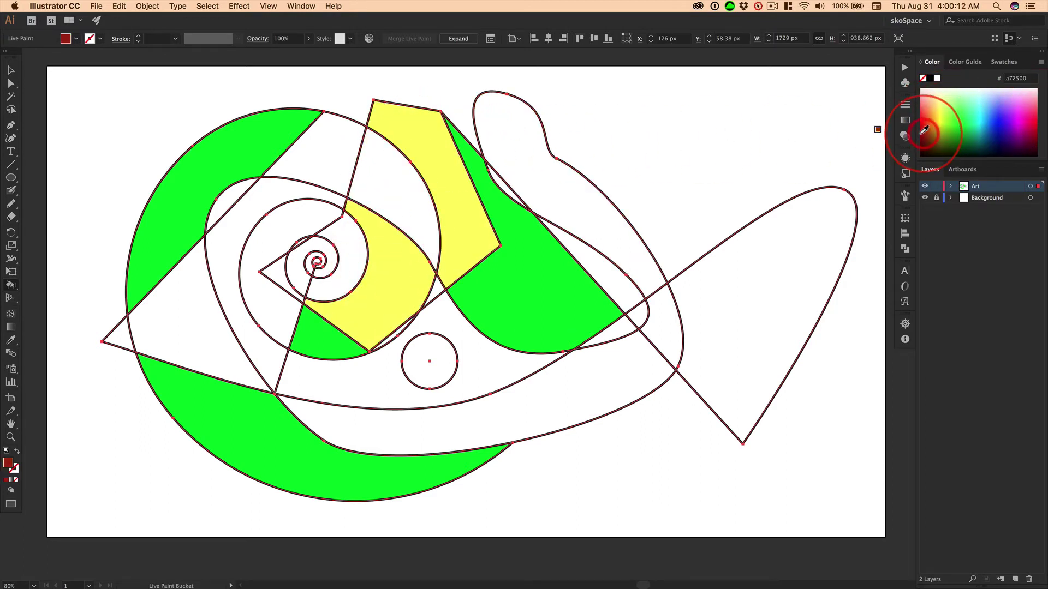
left_click(751, 316)
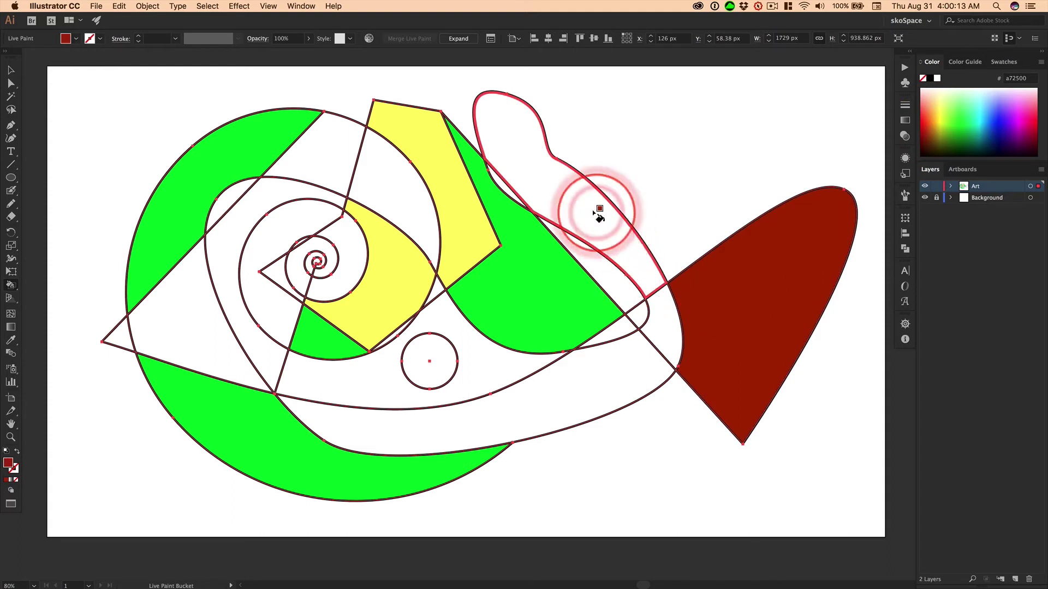
left_click(432, 346)
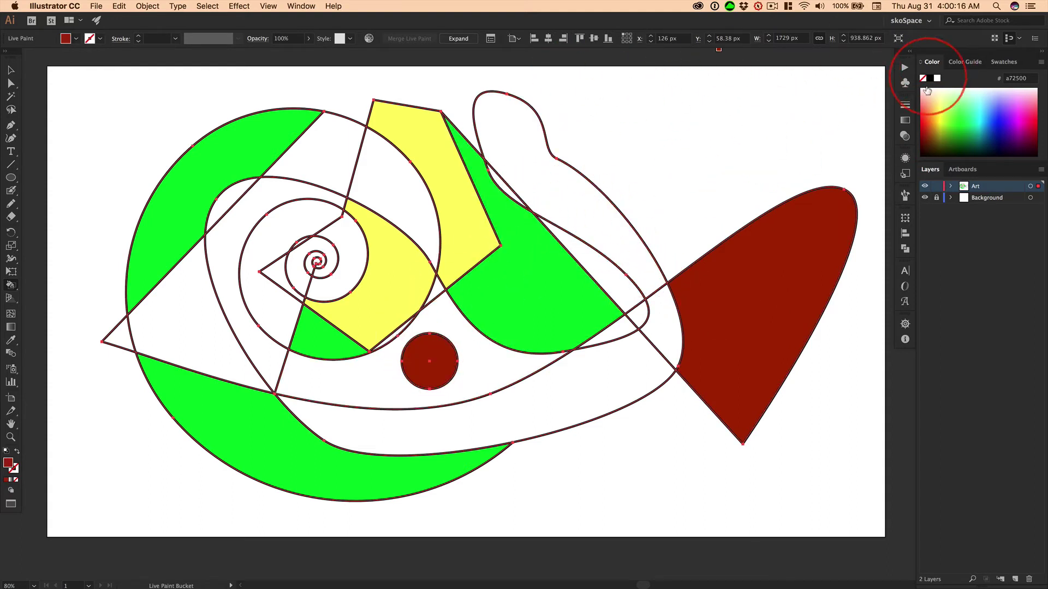
Step: Fill the upper blob, the band around the red circle and the left triangle navy
left_click(1006, 147)
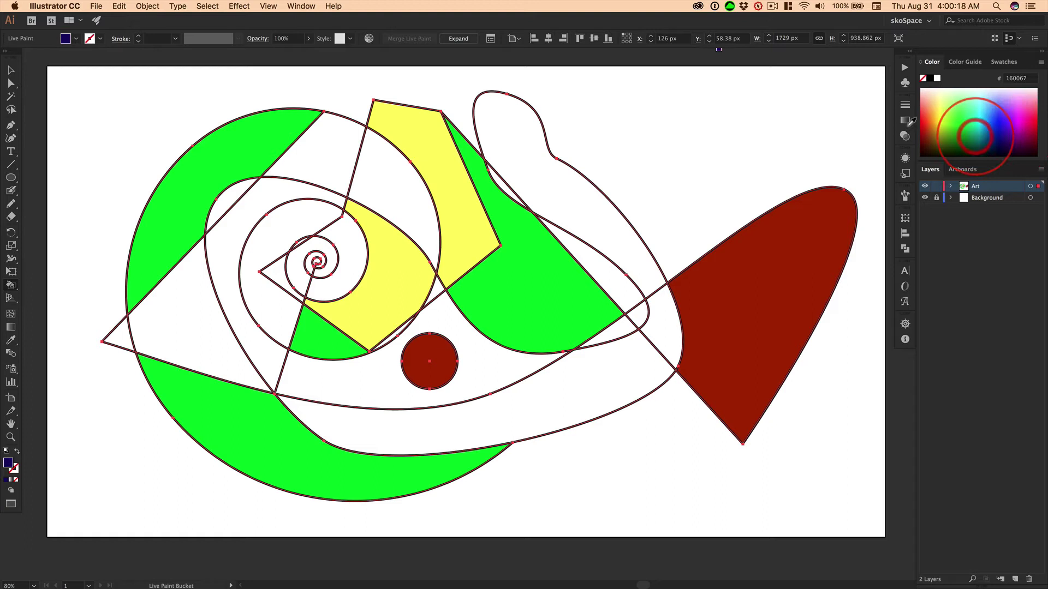
left_click(563, 189)
left_click(355, 369)
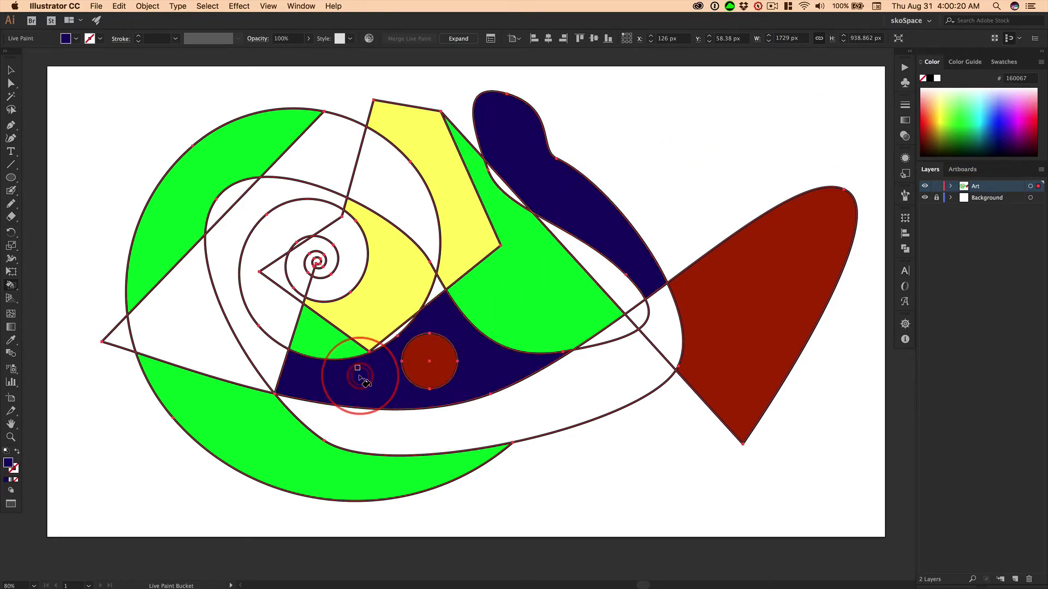
left_click(175, 304)
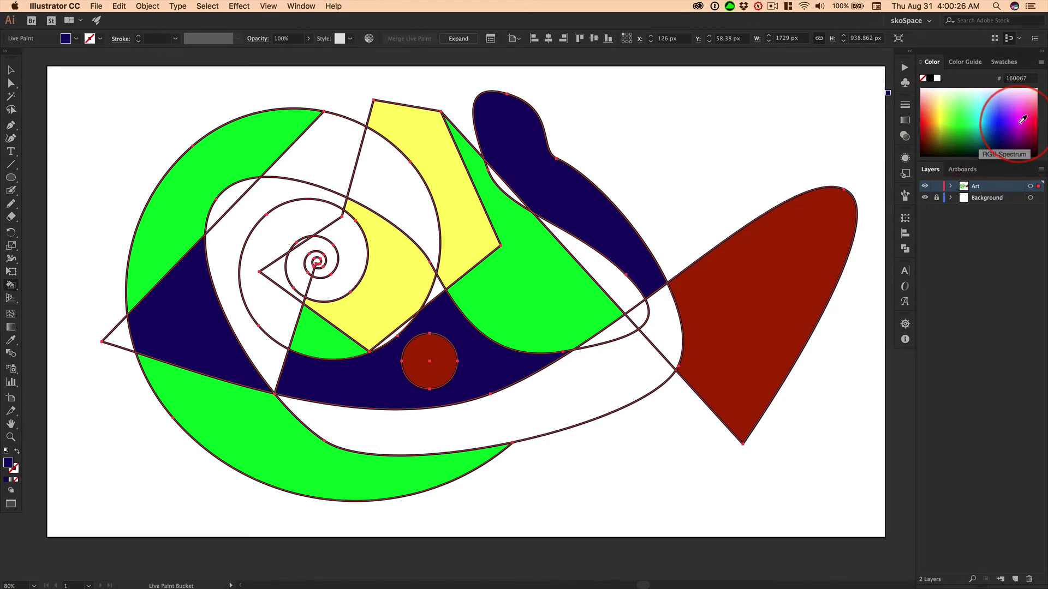
Step: Paint the spiral centre, upper wedge and thin green-navy strip magenta
left_click(286, 256)
left_click(316, 137)
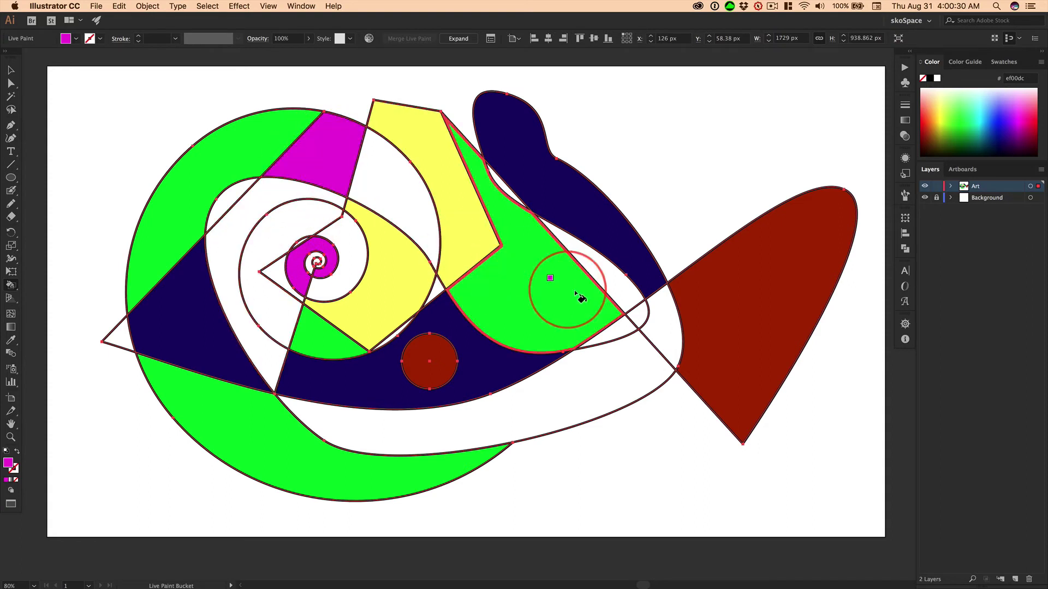
left_click(632, 305)
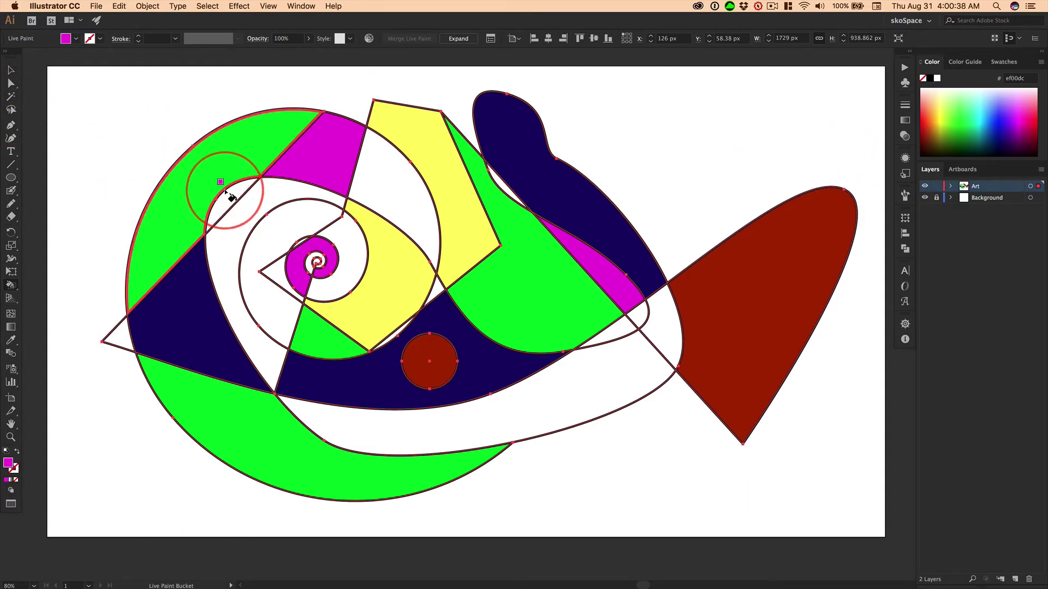
Step: Fill the spiral band and long lower band pale pink, then three more faces lavender
left_click(963, 134)
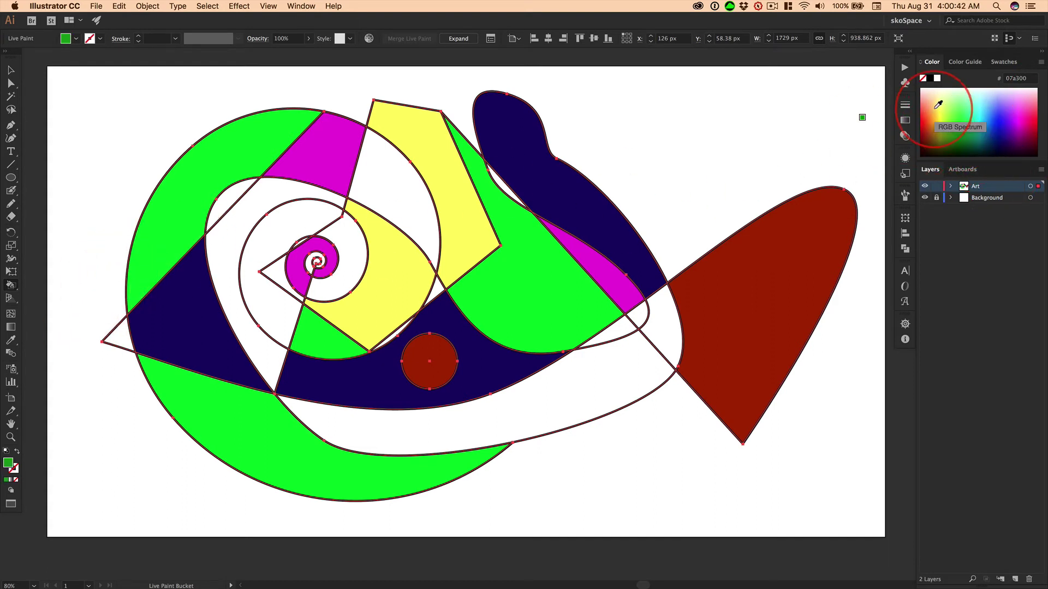
left_click(929, 95)
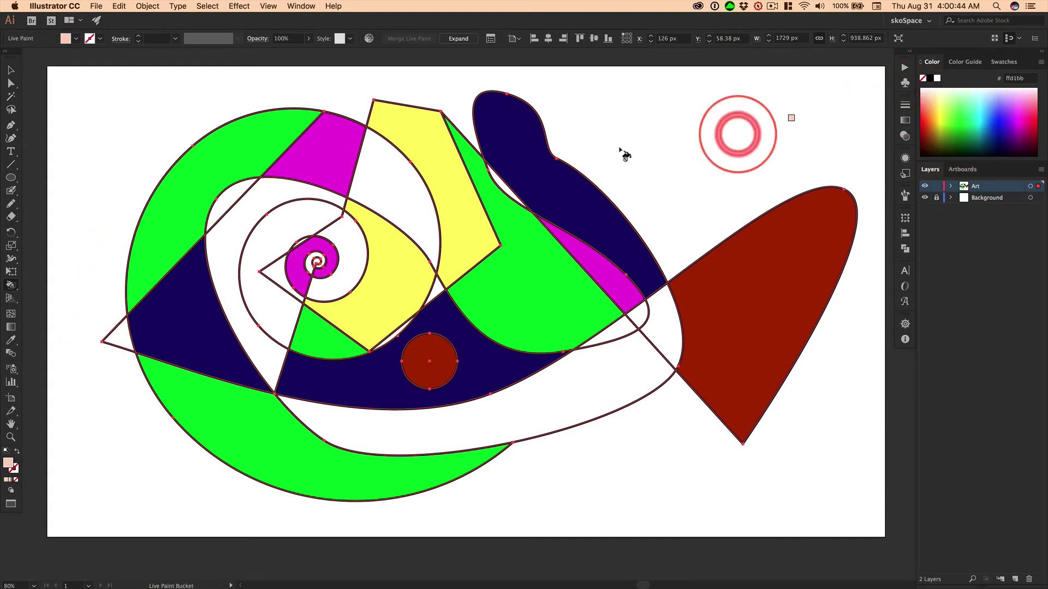
left_click(297, 211)
left_click(610, 376)
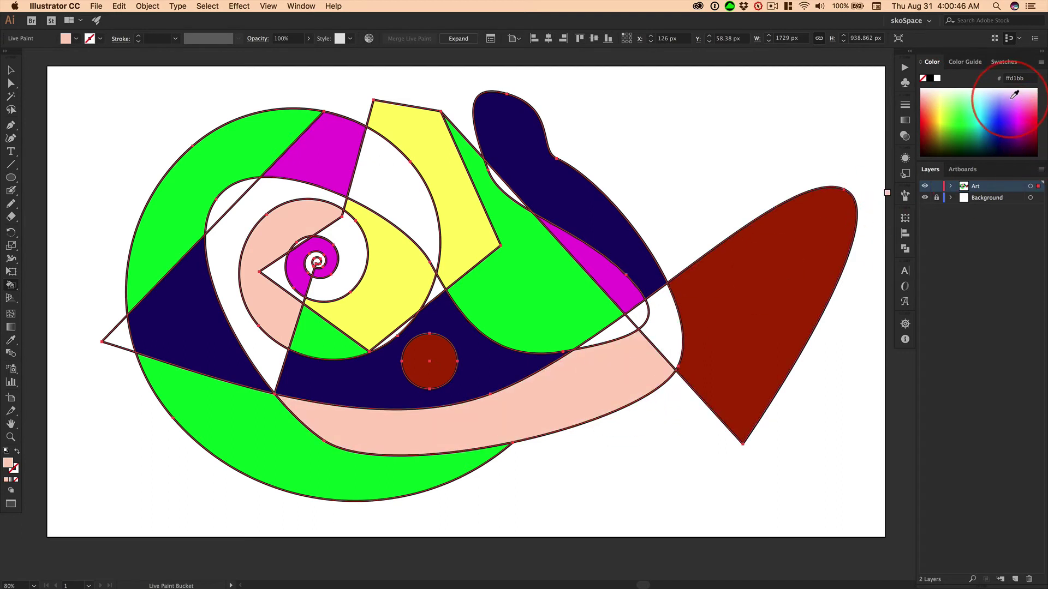
left_click(661, 332)
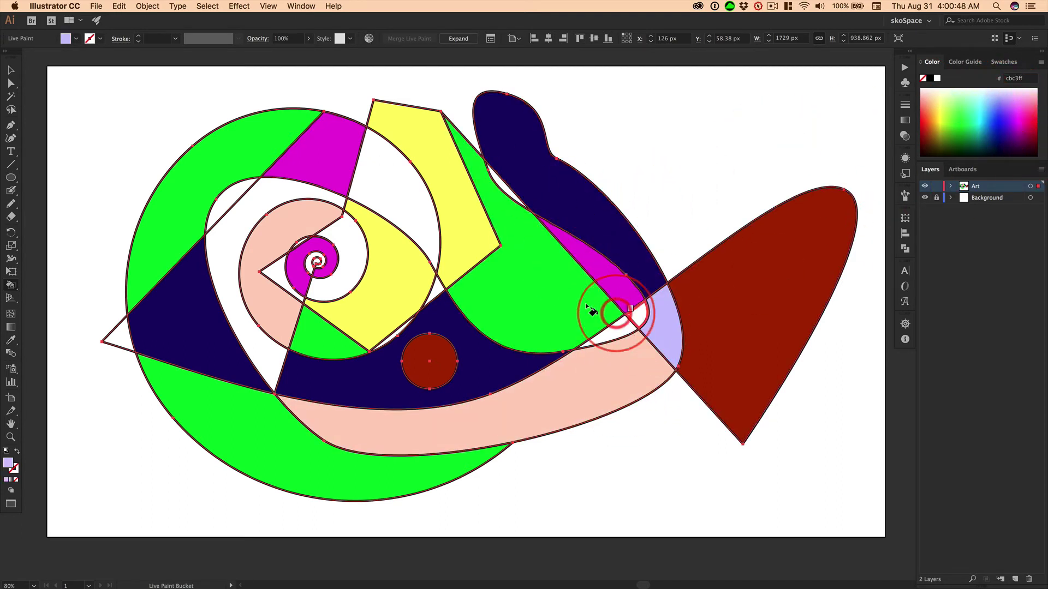
left_click(375, 188)
left_click(217, 246)
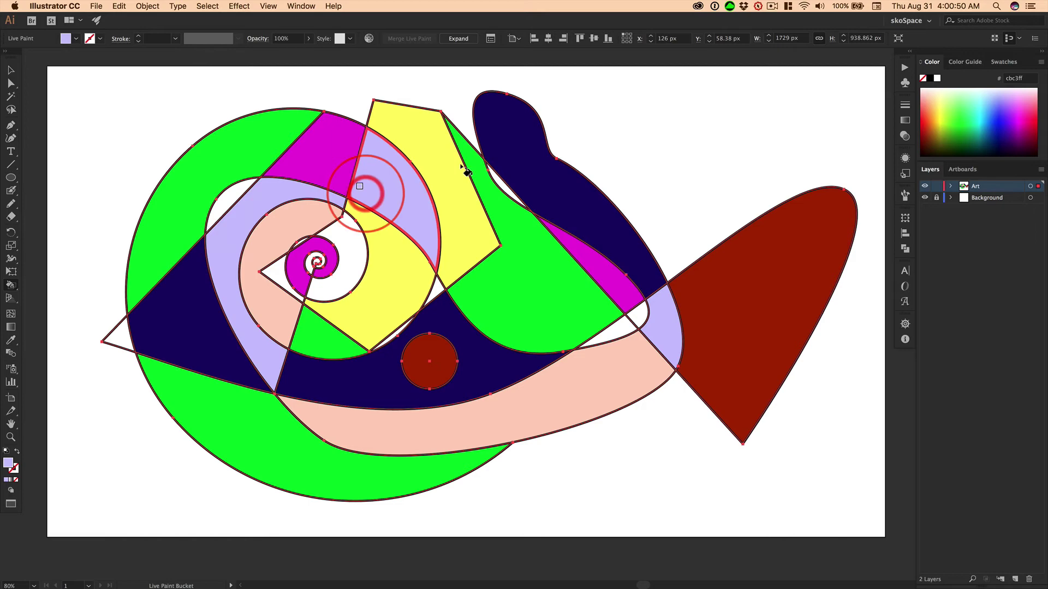
Step: Fill the top-left face, the ring around the spiral centre and faces near the fin light orange
left_click(937, 94)
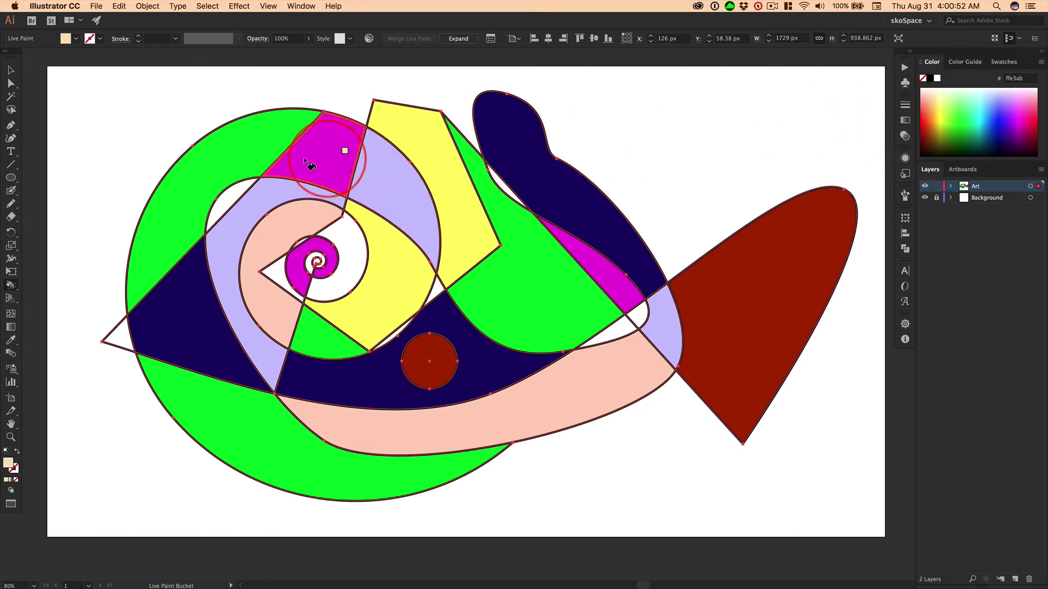
left_click(216, 193)
left_click(343, 234)
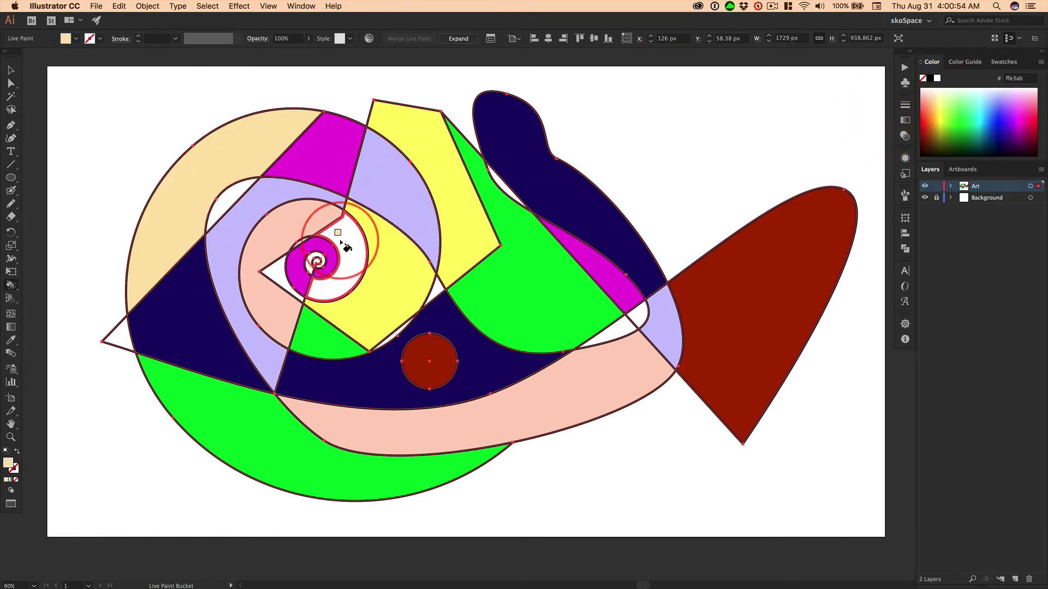
left_click(630, 300)
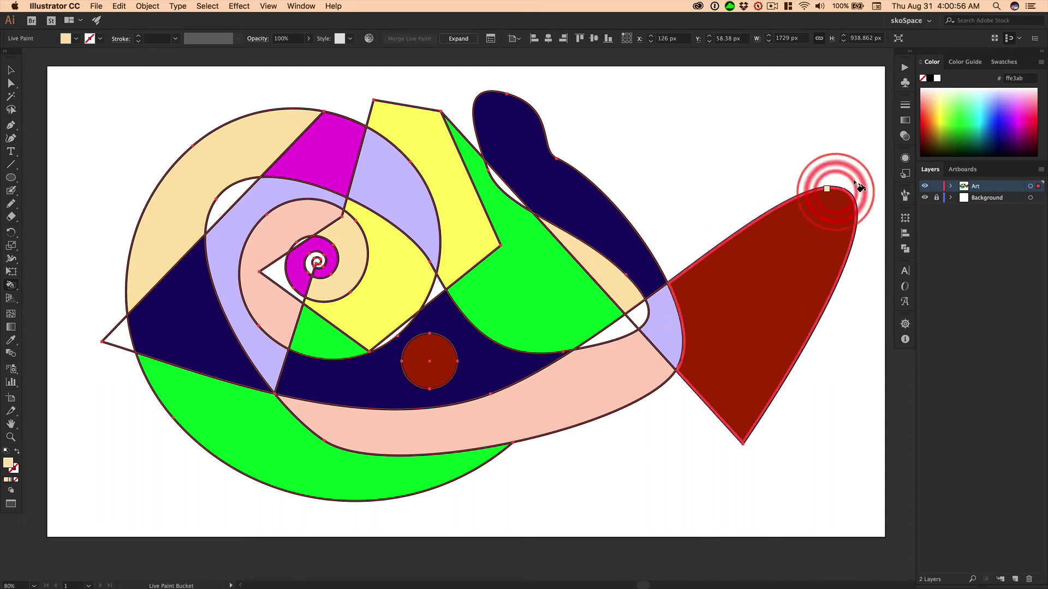
left_click(623, 325)
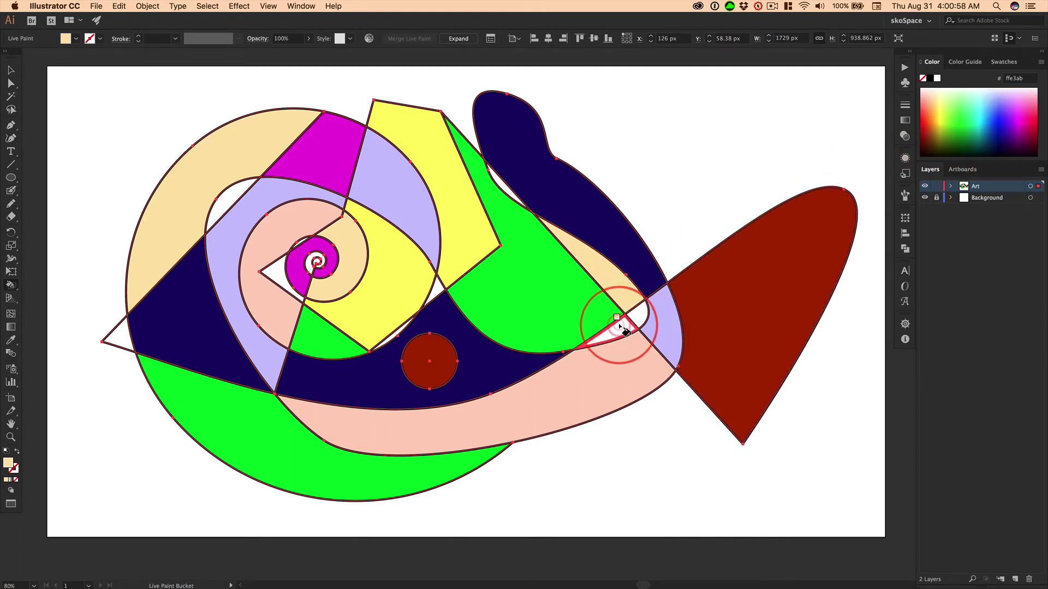
Step: Fill small faces near the fin and the top-left face bright blue
left_click(995, 117)
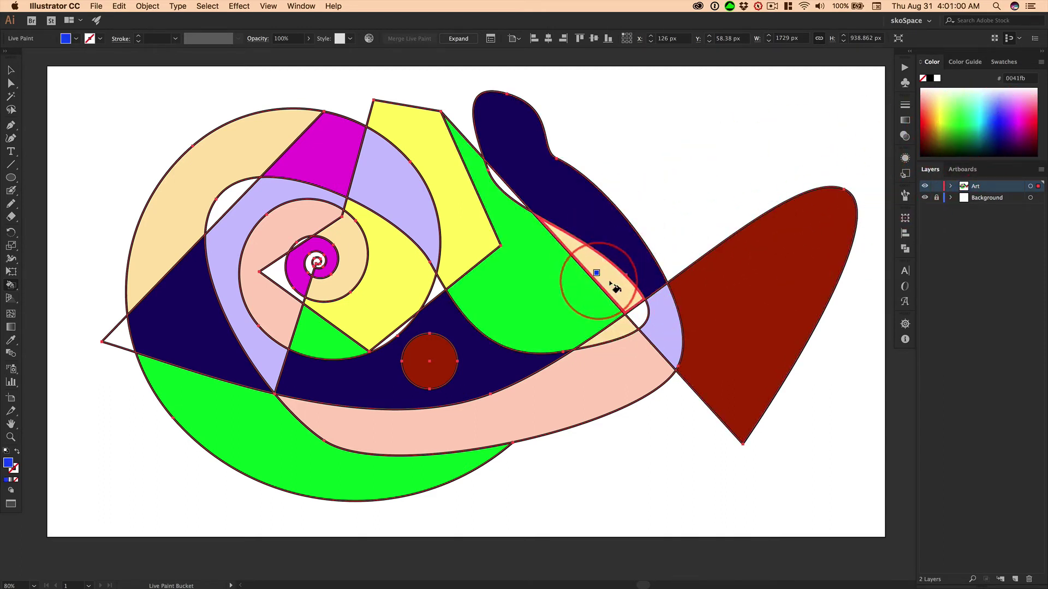
left_click(641, 309)
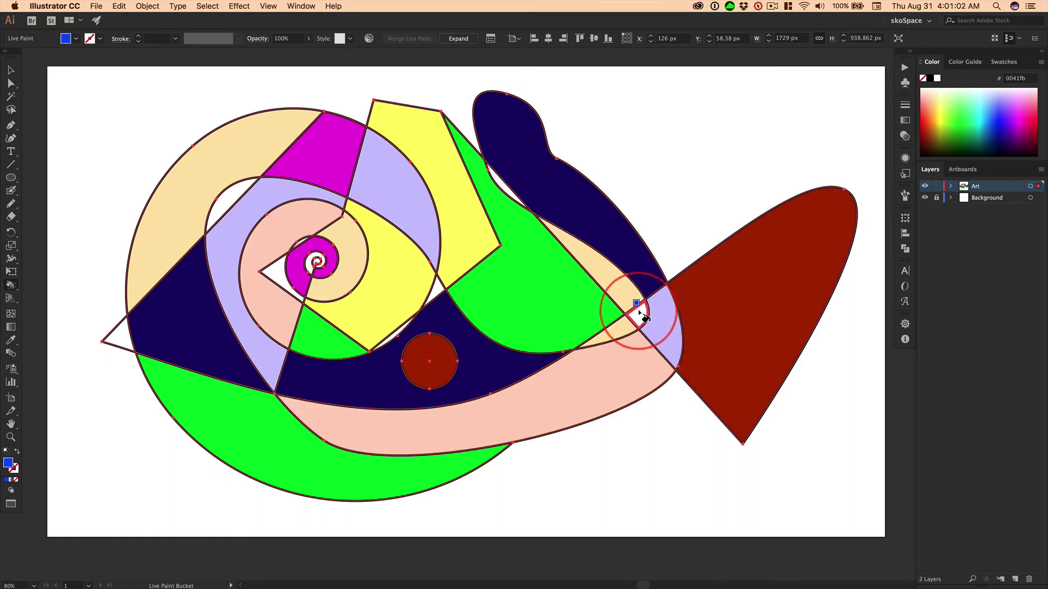
left_click(634, 309)
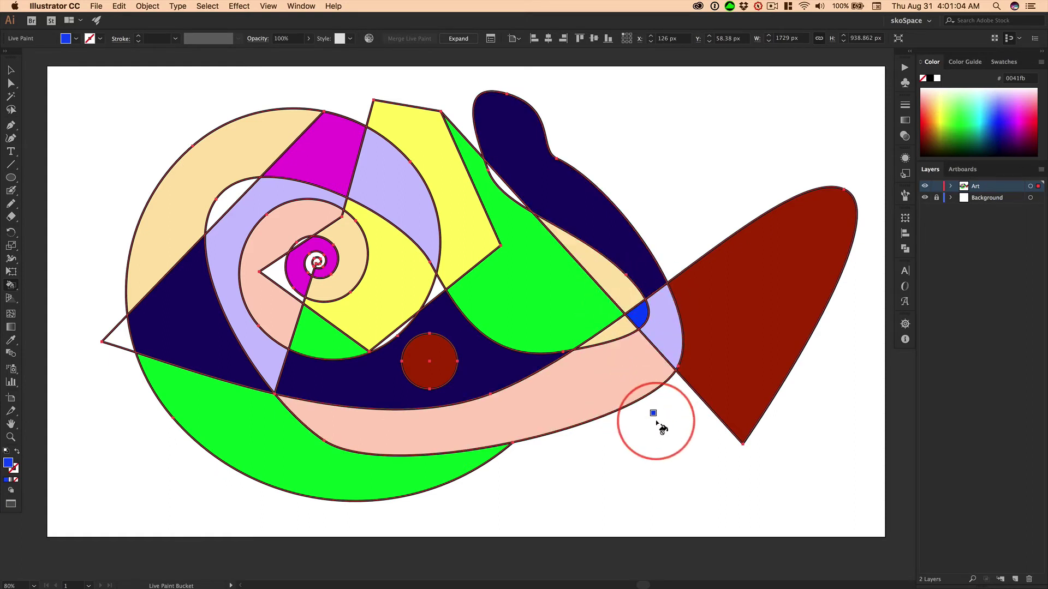
left_click(231, 192)
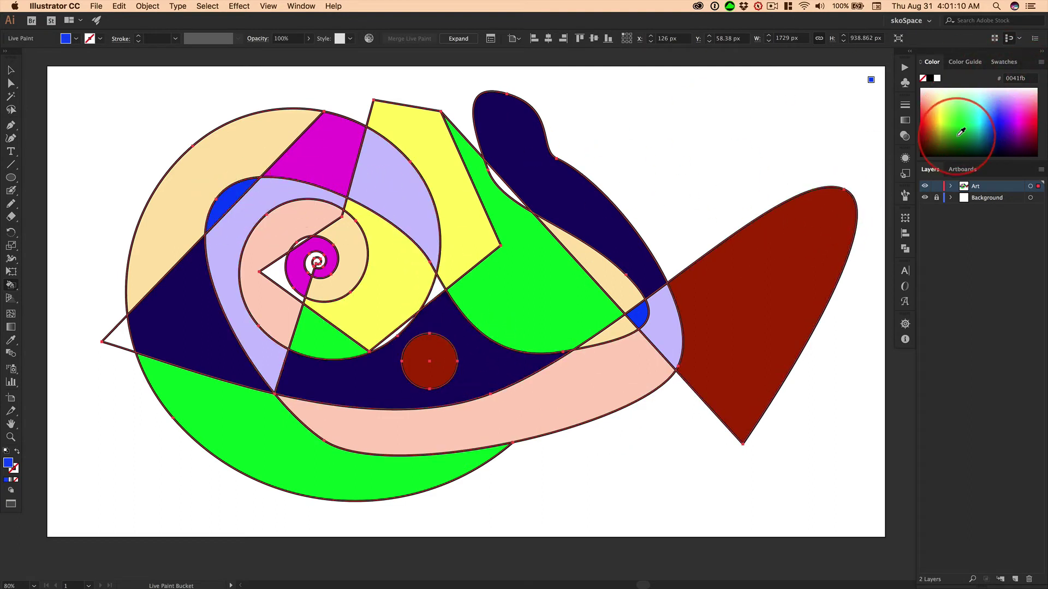
Step: Fill the remaining slivers between yellow, navy, green and the red fin light green
left_click(964, 96)
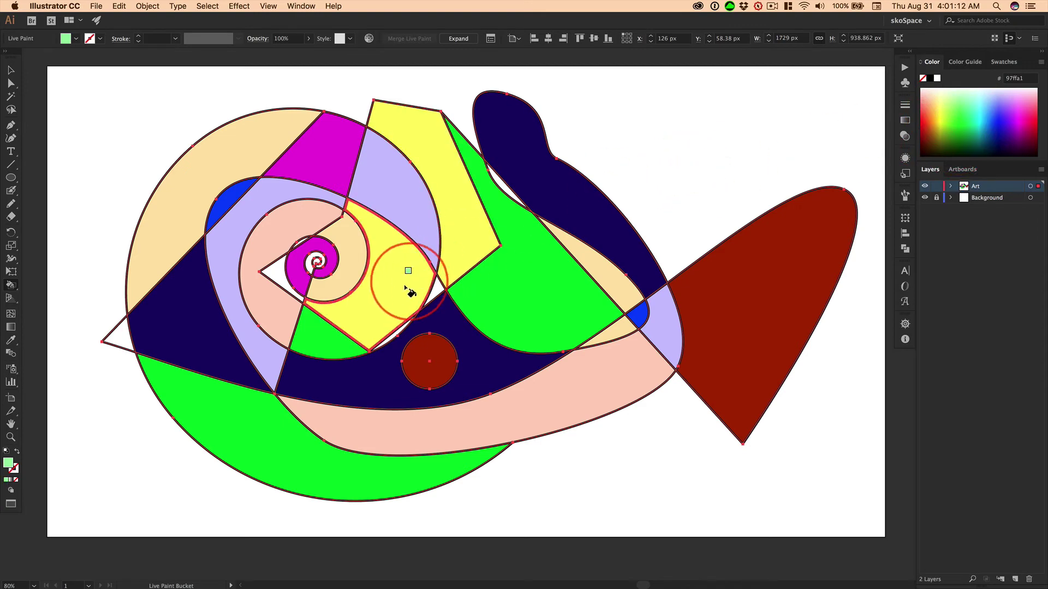
left_click(435, 285)
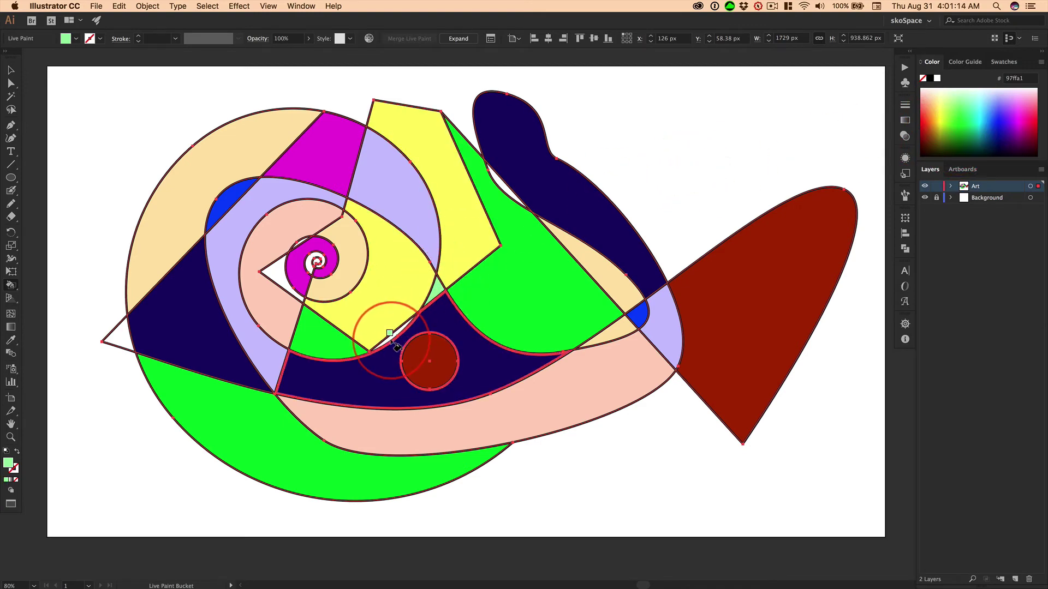
left_click(395, 338)
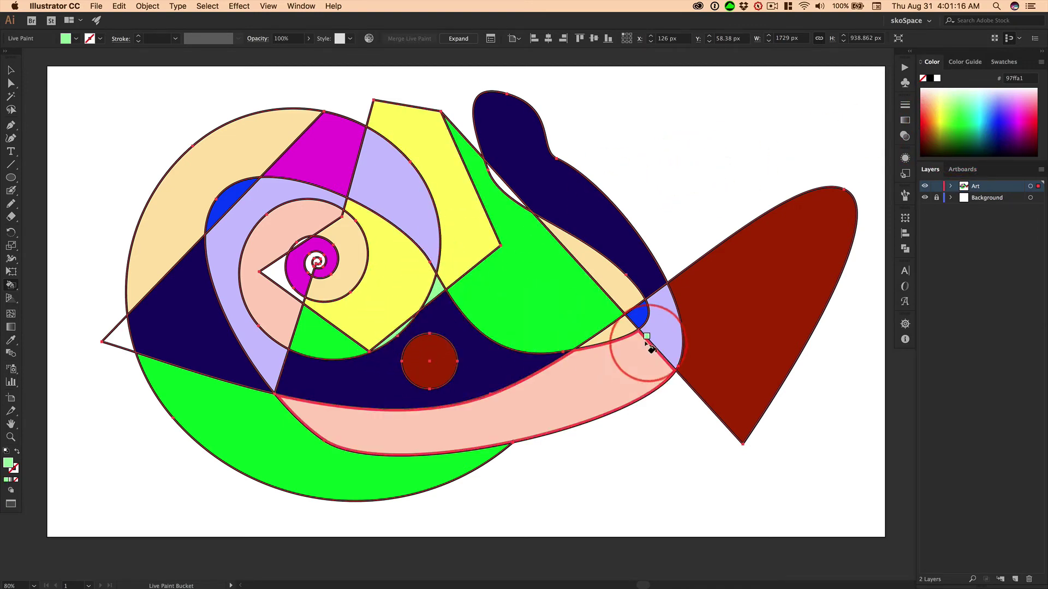
left_click(669, 335)
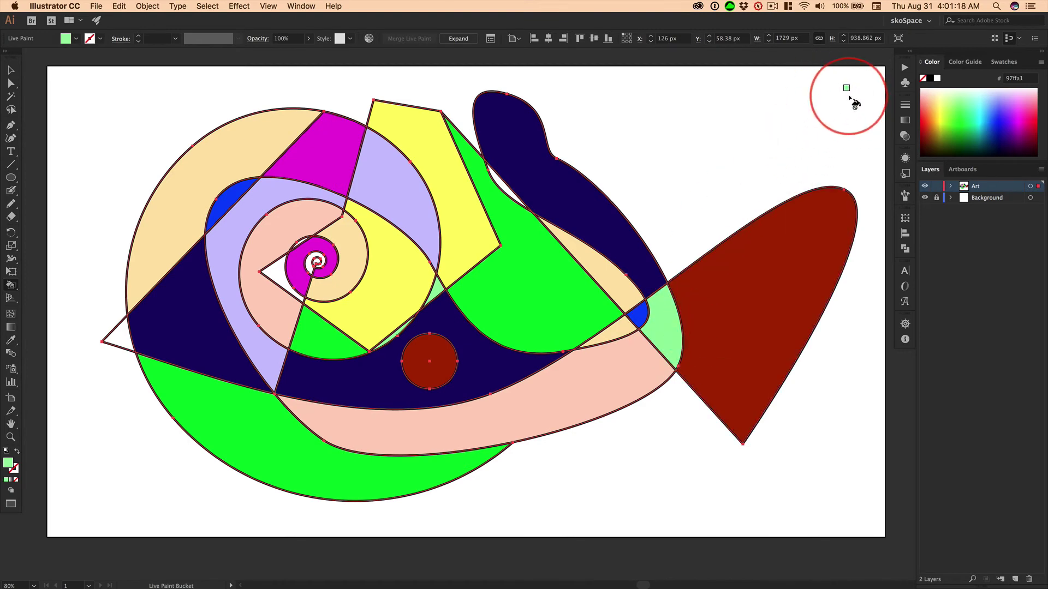
left_click(501, 185)
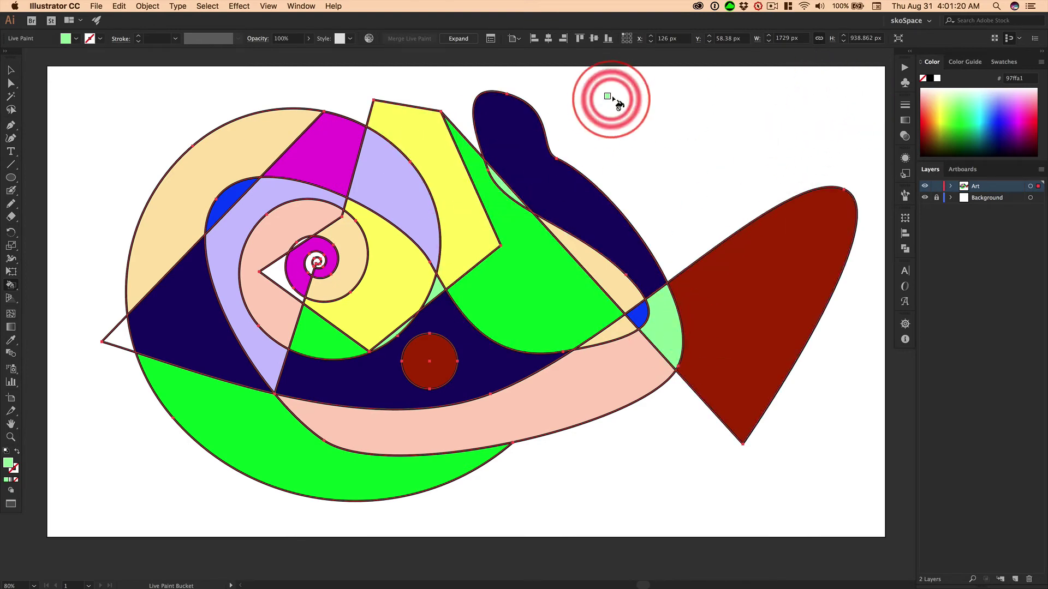
Step: Paint the triangle left of the spiral and the far-left tip pink, then deselect the artwork
left_click(10, 71)
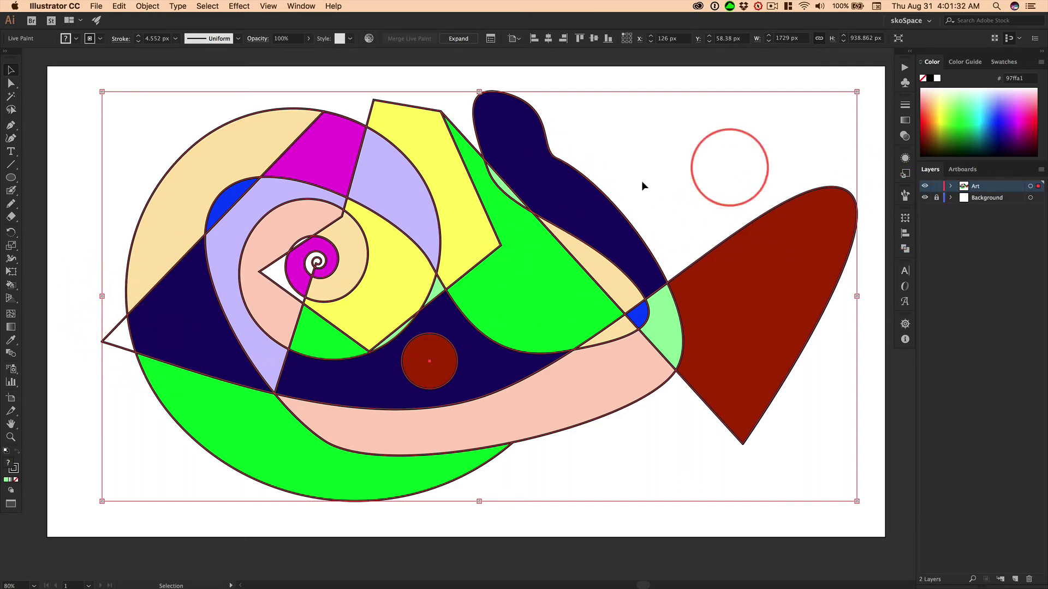
left_click(11, 285)
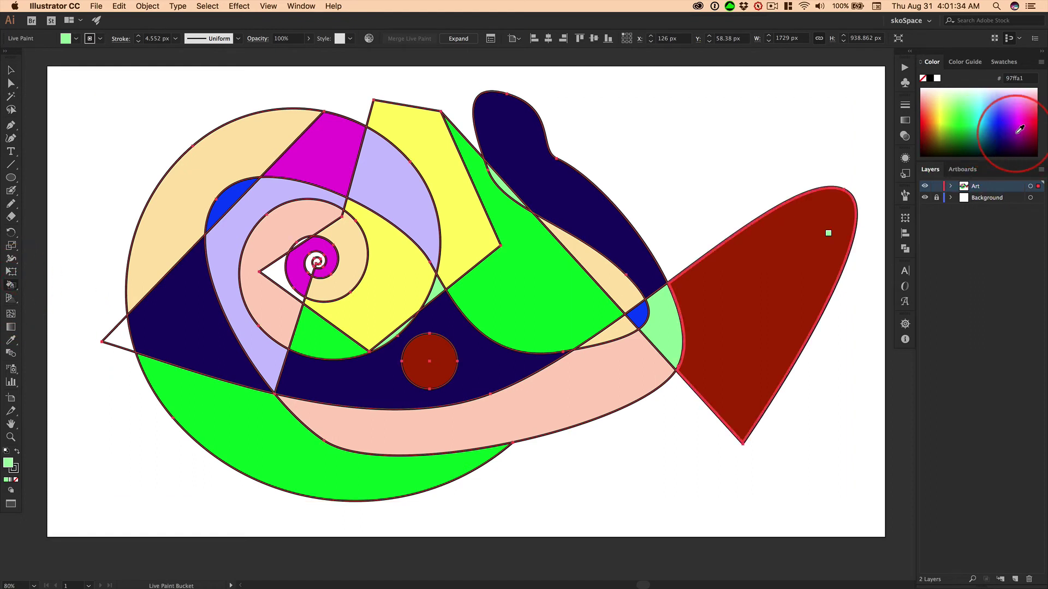
left_click(1038, 99)
left_click(275, 270)
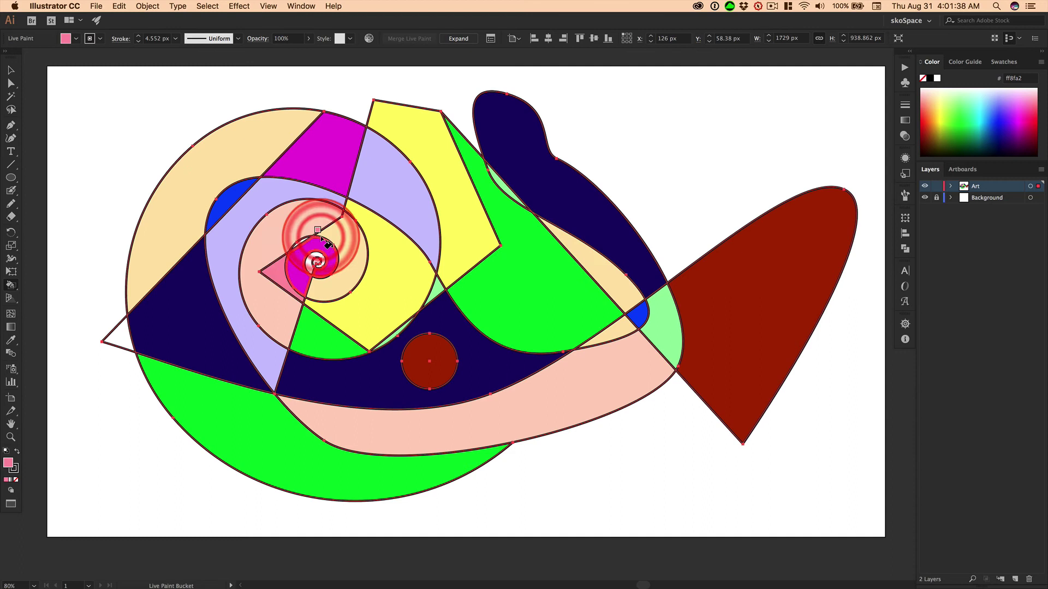
left_click(112, 334)
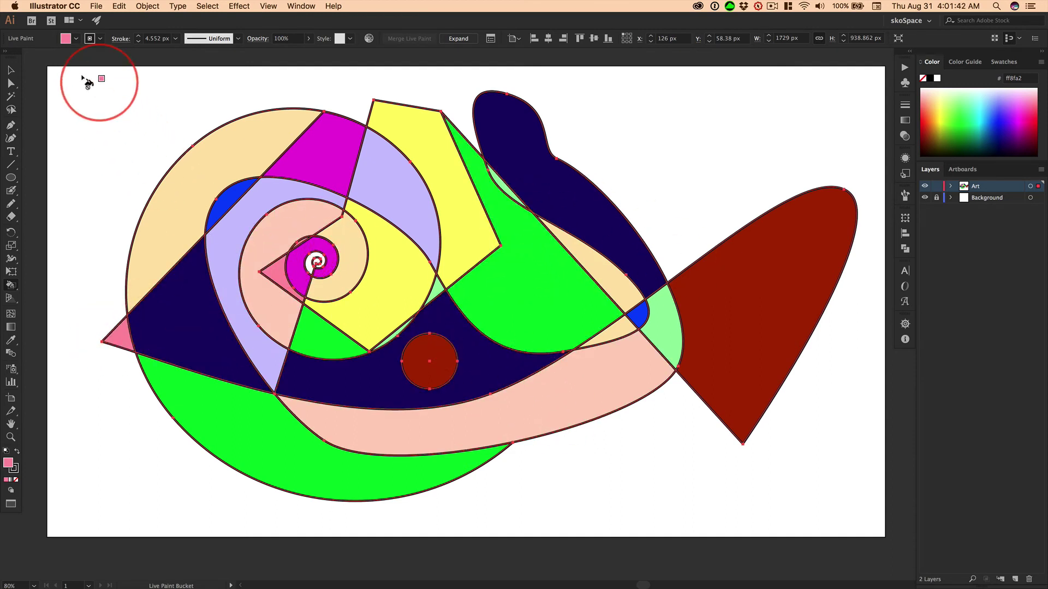
left_click(11, 71)
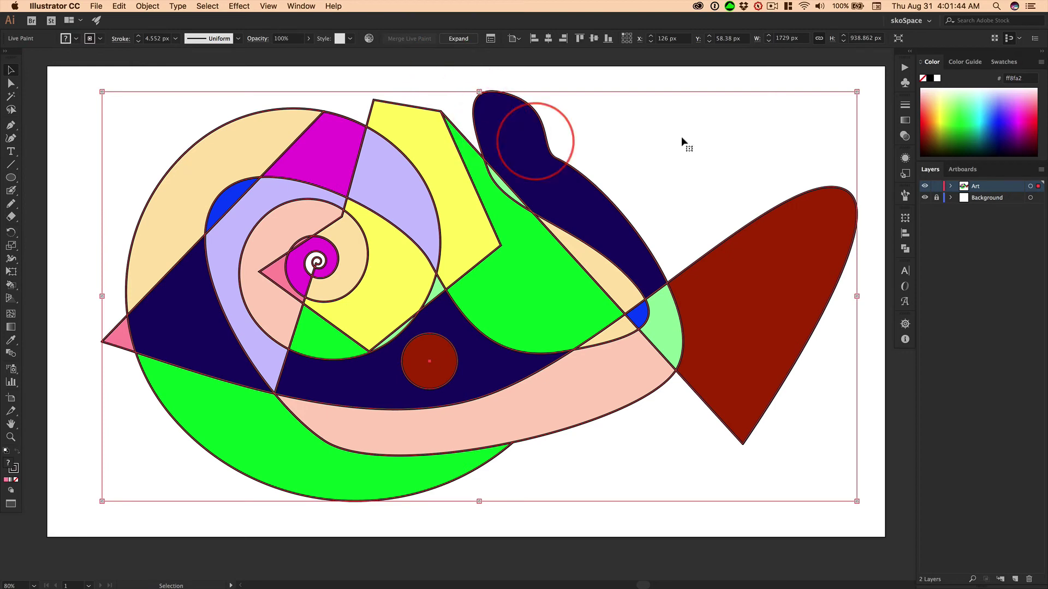
left_click(873, 137)
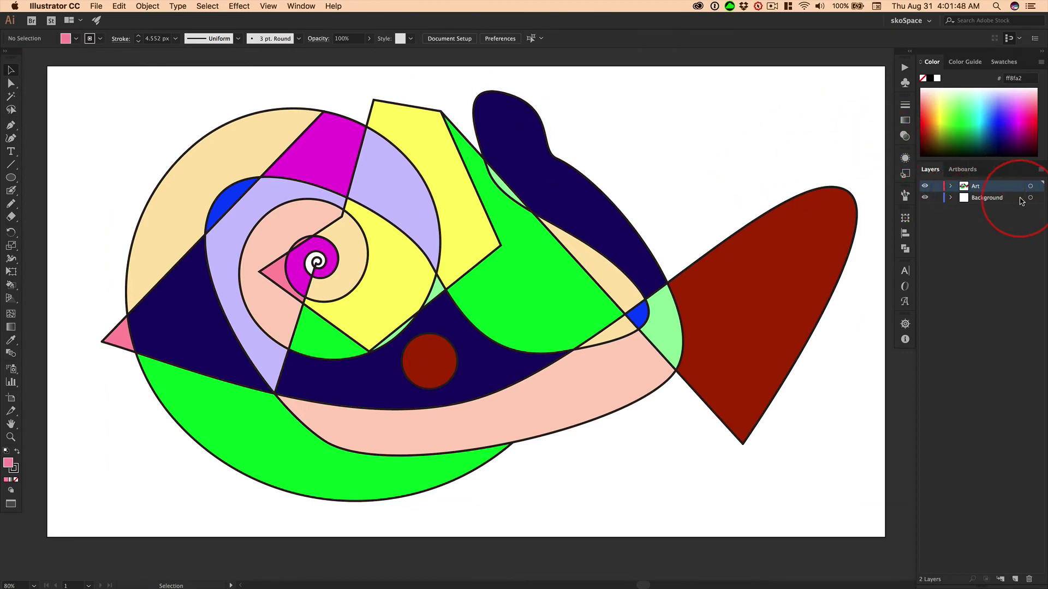
Step: Set the background rectangle's fill to black 000000 in the Color Picker, then deselect it
left_click(1030, 198)
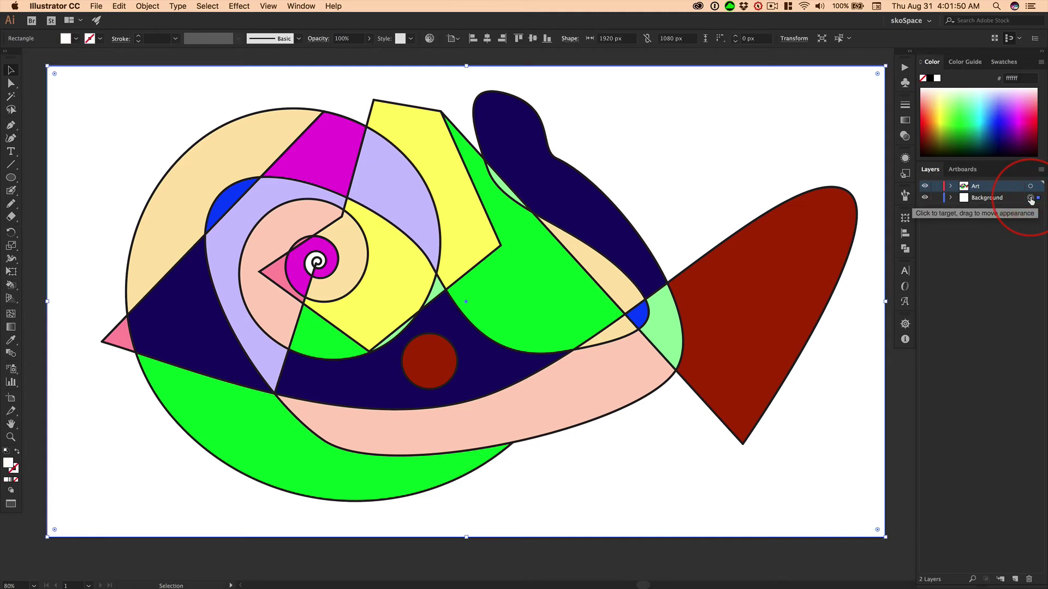
double_click(8, 465)
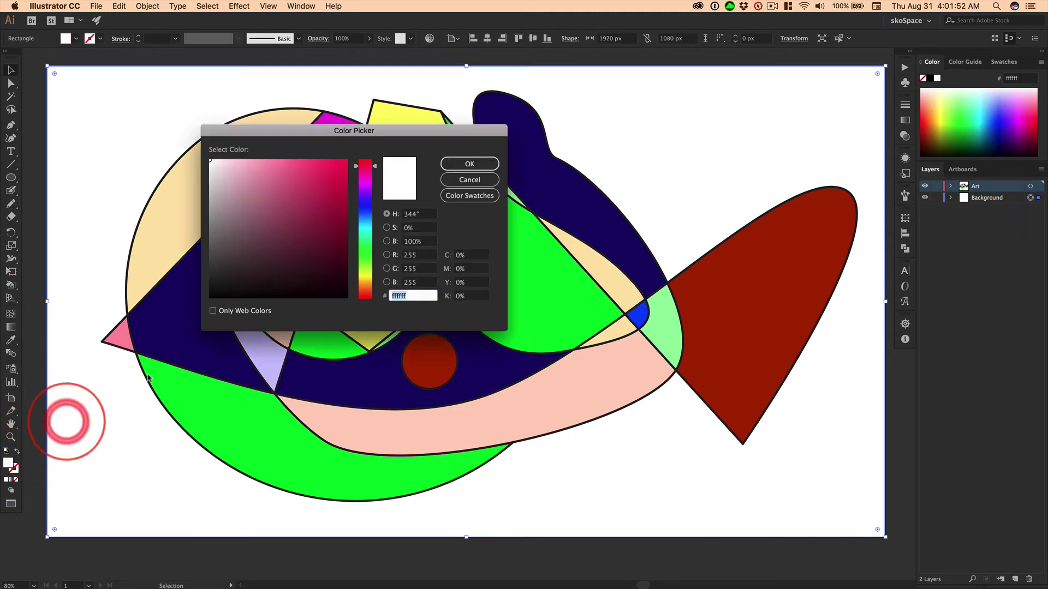
left_click_drag(281, 269, 218, 292)
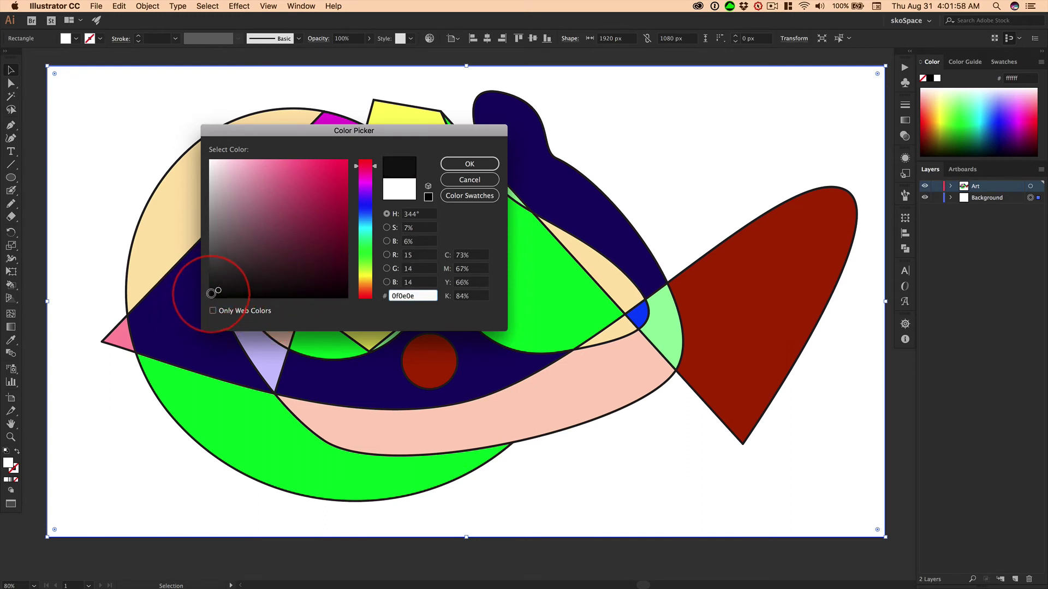
left_click(208, 300)
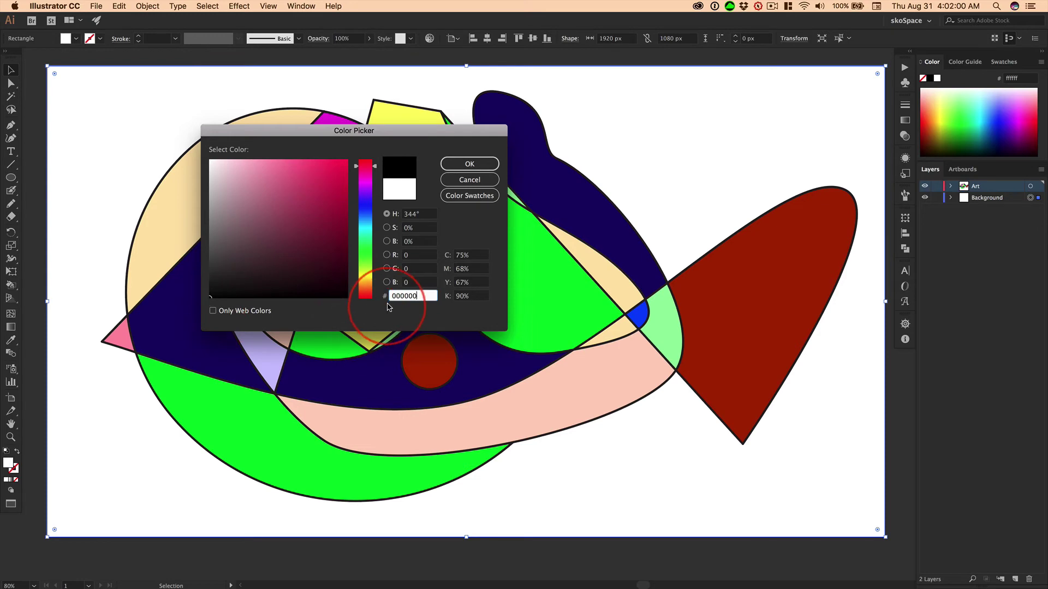
left_click(469, 164)
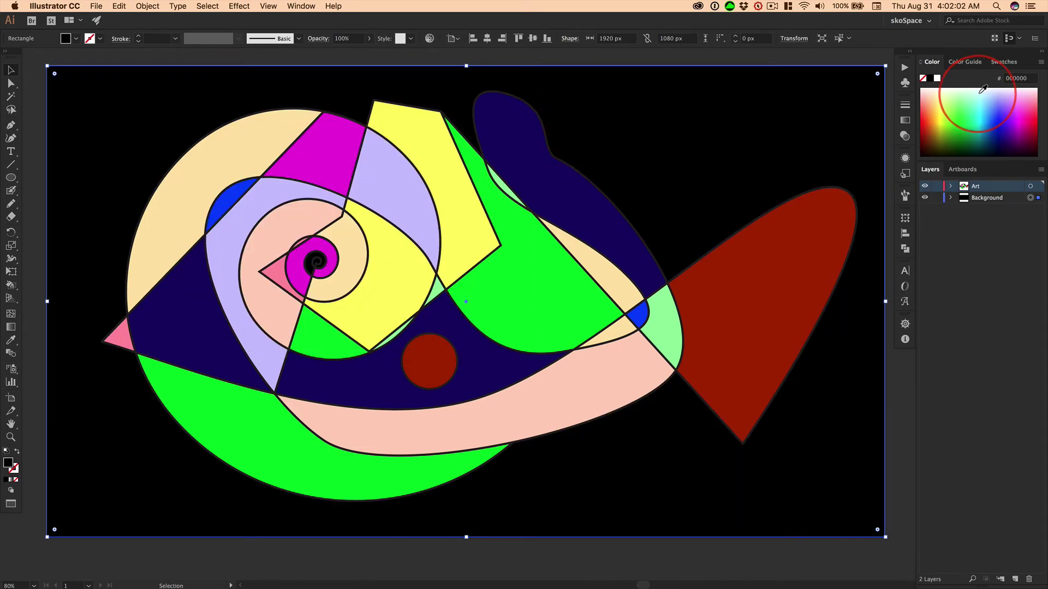
left_click(834, 552)
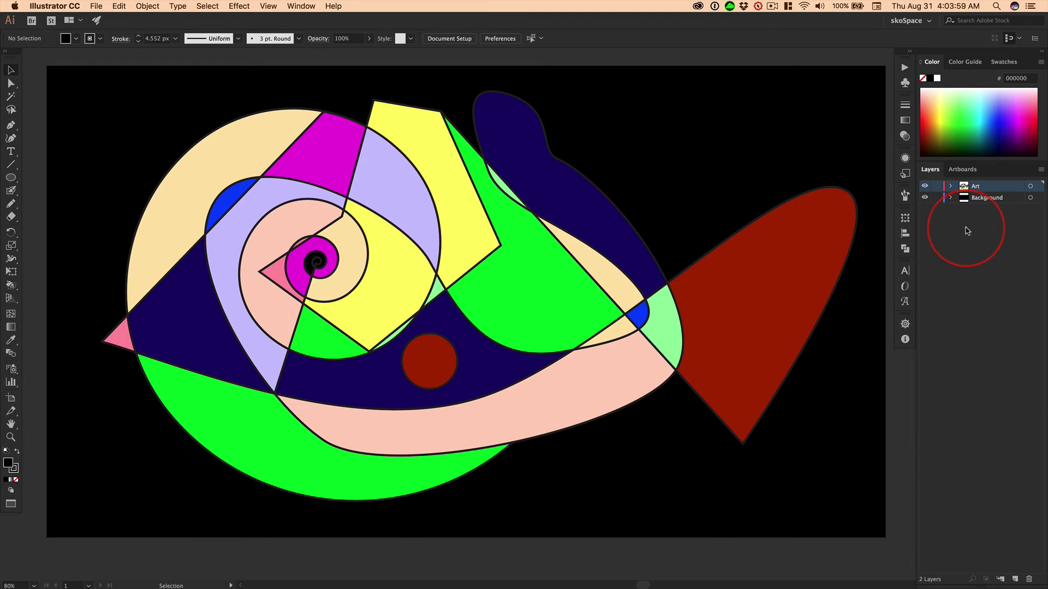
Step: Lock the Background layer and marquee-select the whole Live Paint artwork
left_click(937, 197)
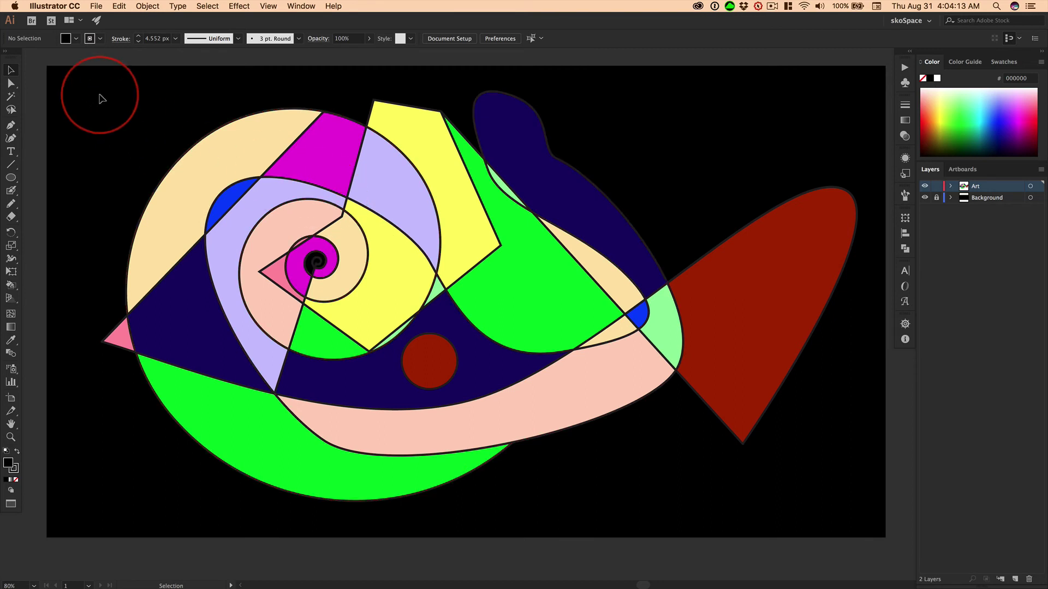
mouse_move(100, 95)
left_mouse_down()
mouse_move(300, 144)
mouse_move(871, 520)
left_mouse_up()
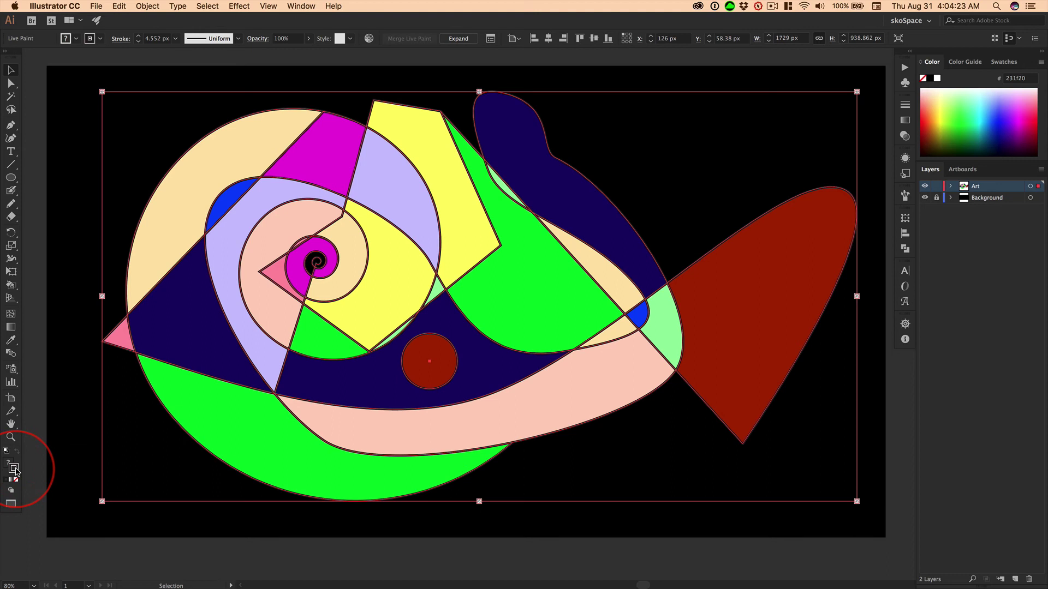
Step: Set the Live Paint group's stroke to None and deselect it
left_click(923, 80)
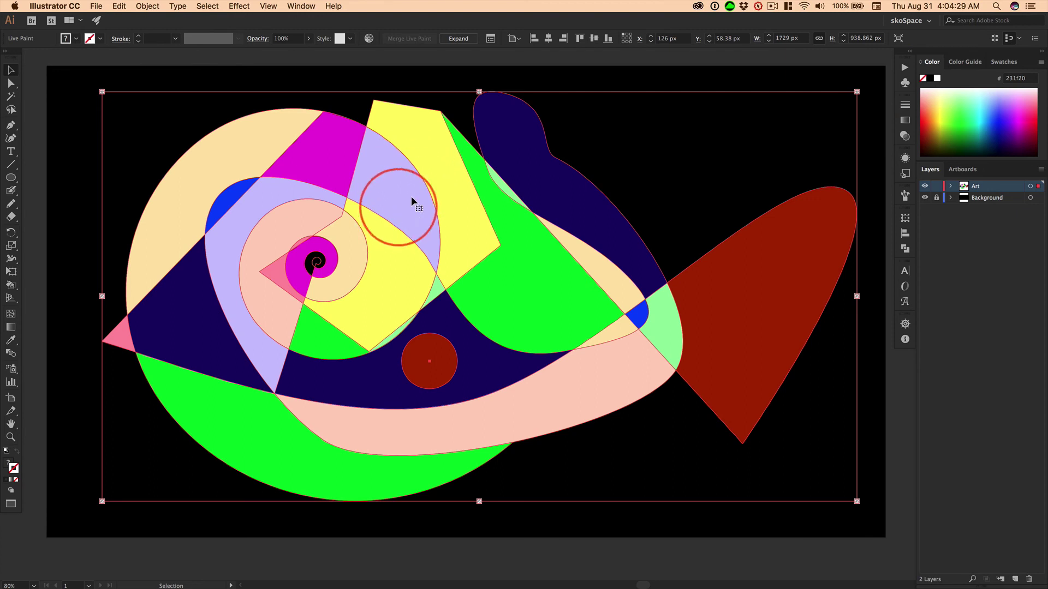
left_click(510, 59)
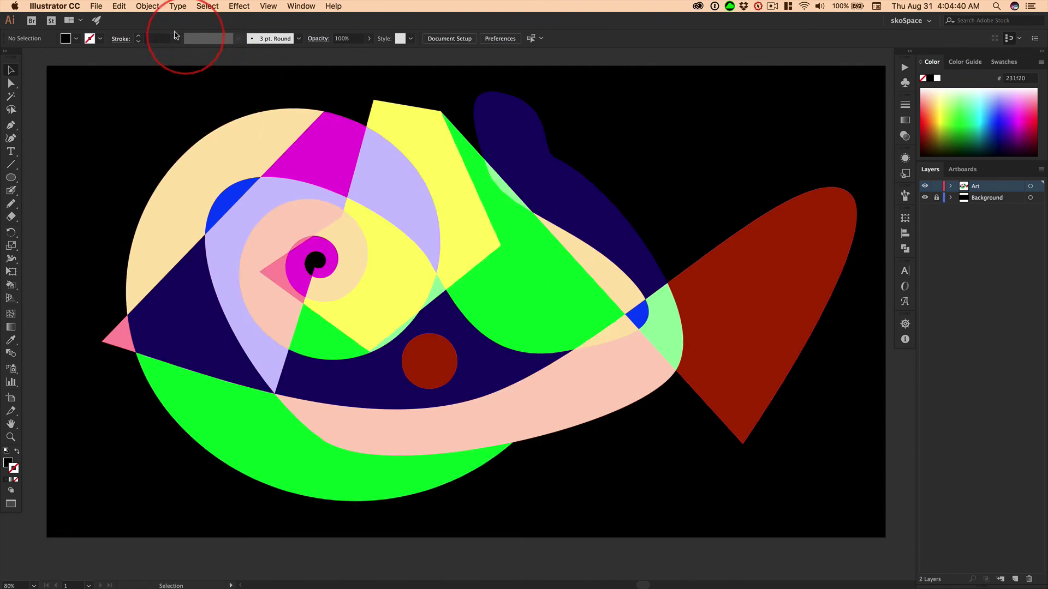
left_click(148, 8)
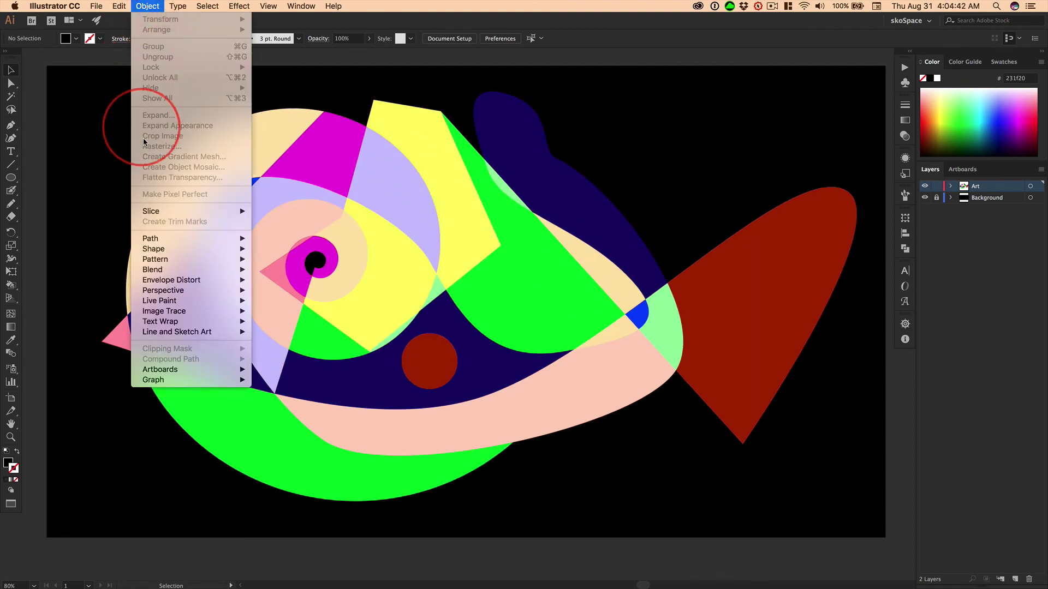
mouse_move(175, 301)
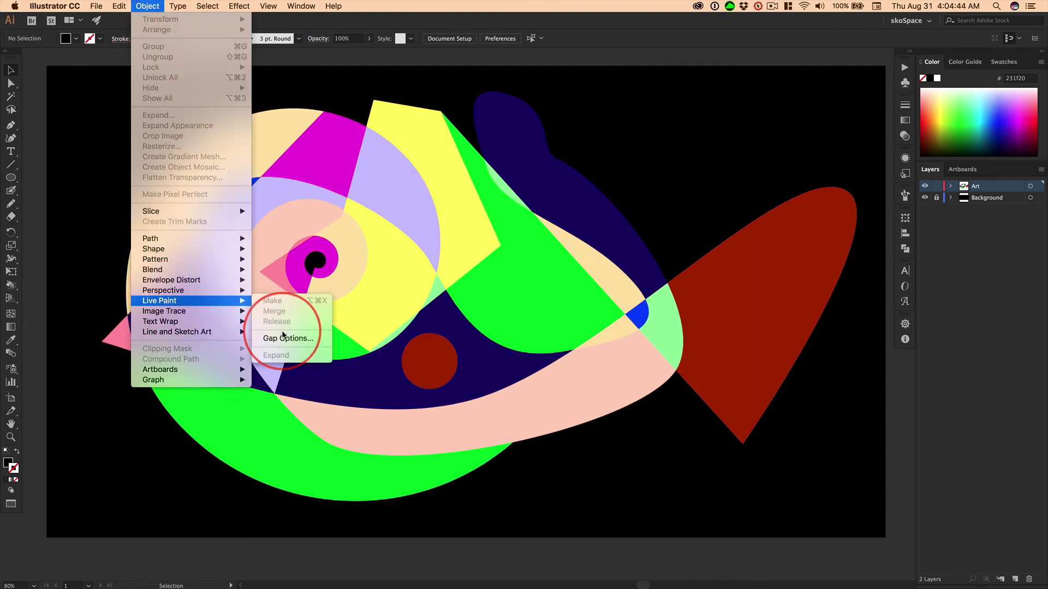
left_click(293, 338)
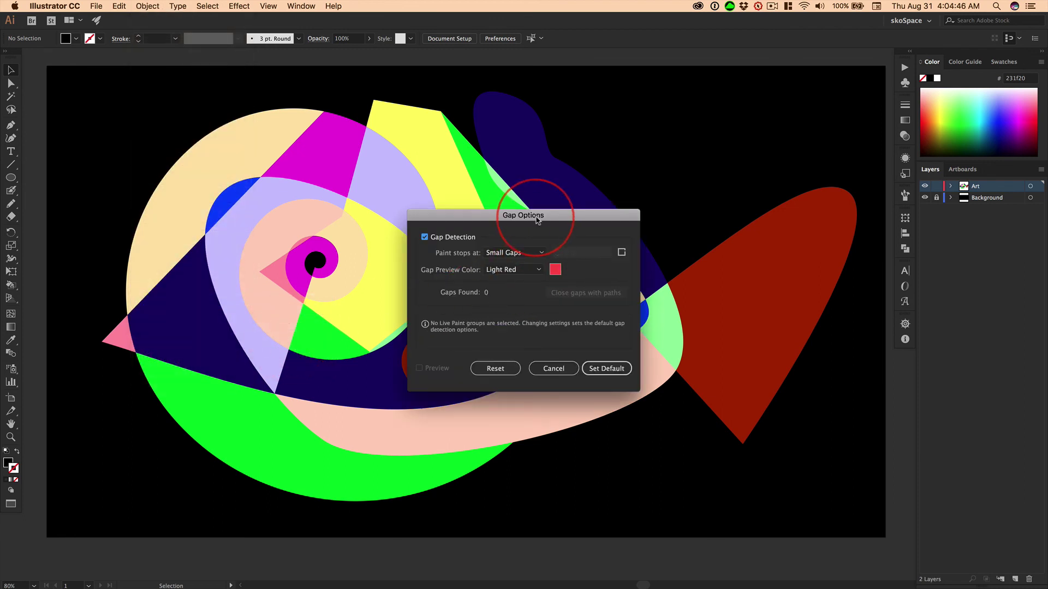
left_click_drag(541, 221, 601, 167)
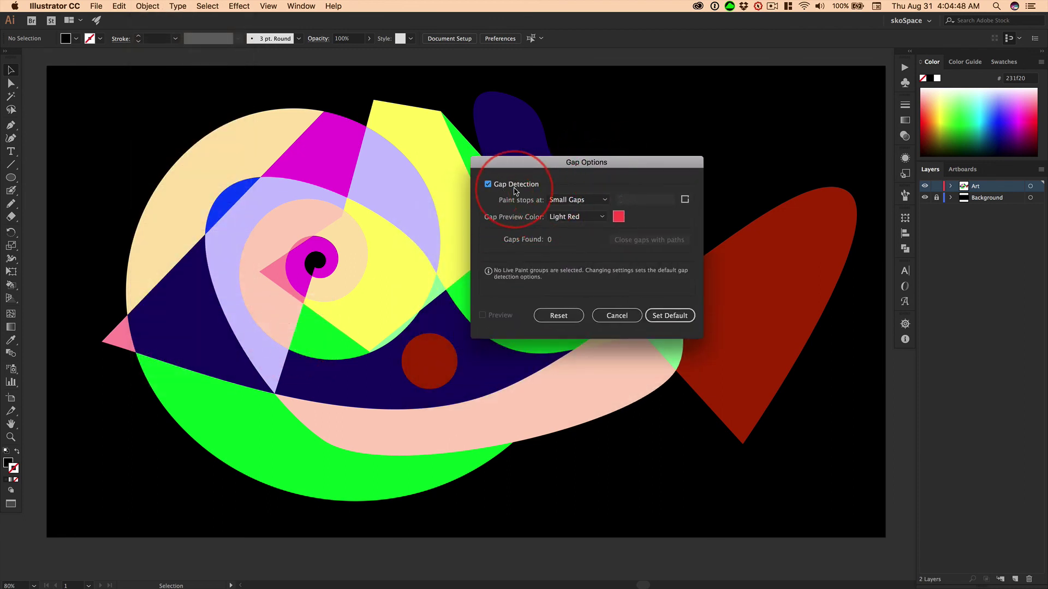
left_click(598, 200)
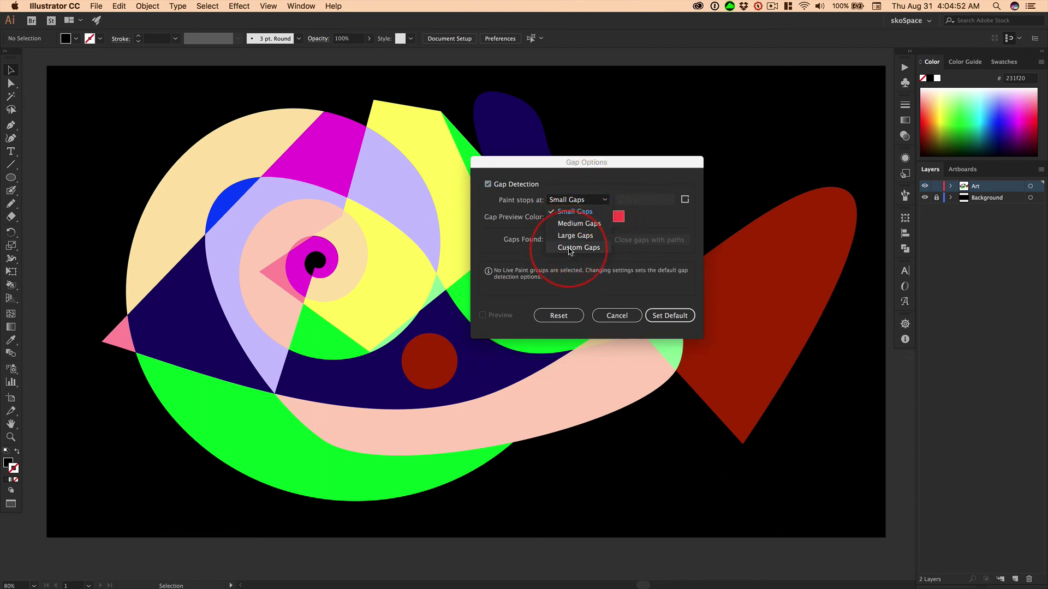
left_click(577, 212)
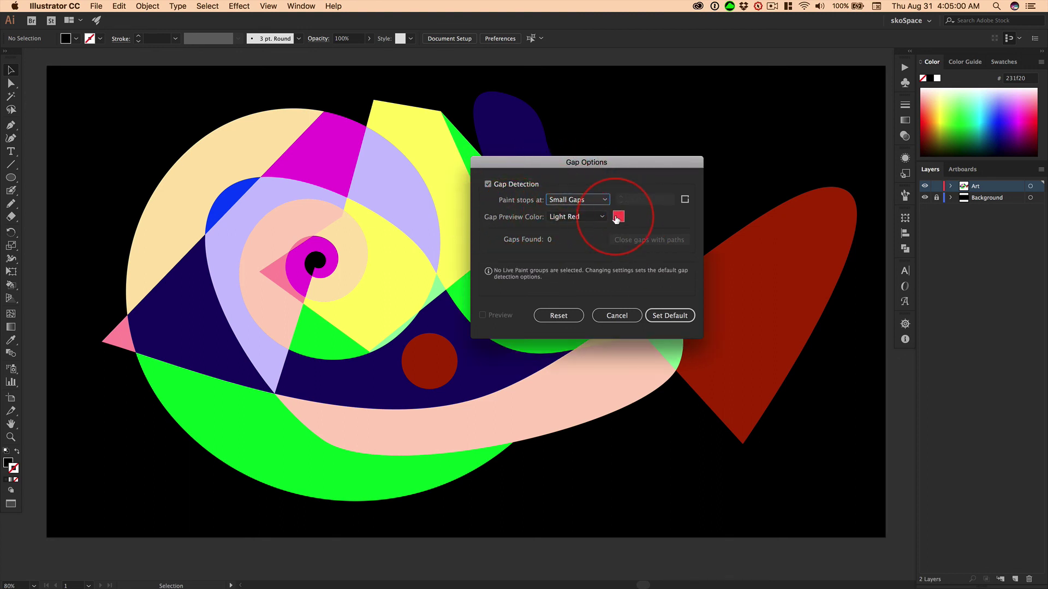
left_click(601, 217)
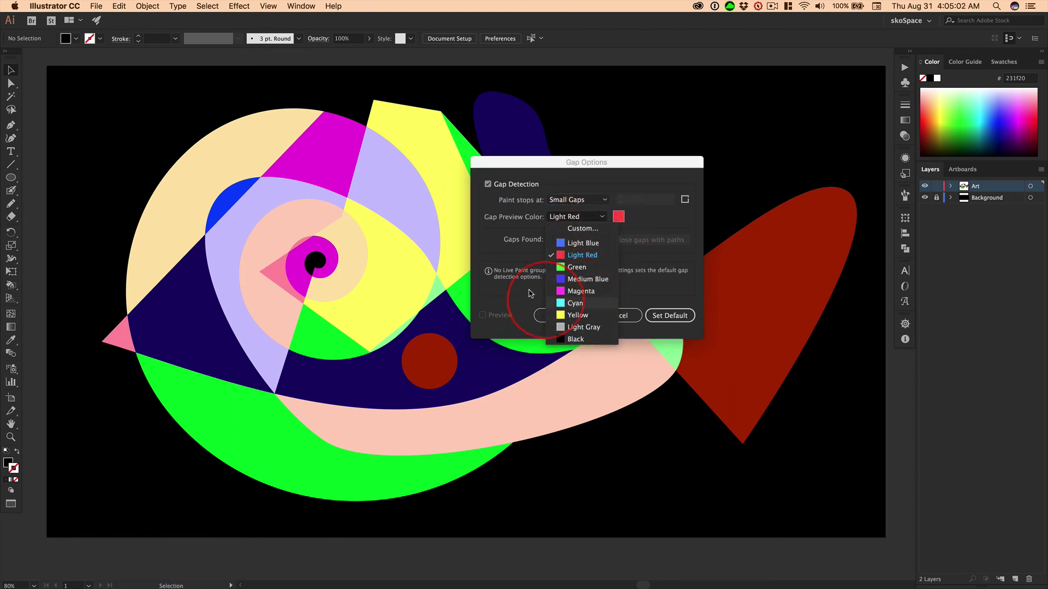
left_click(519, 235)
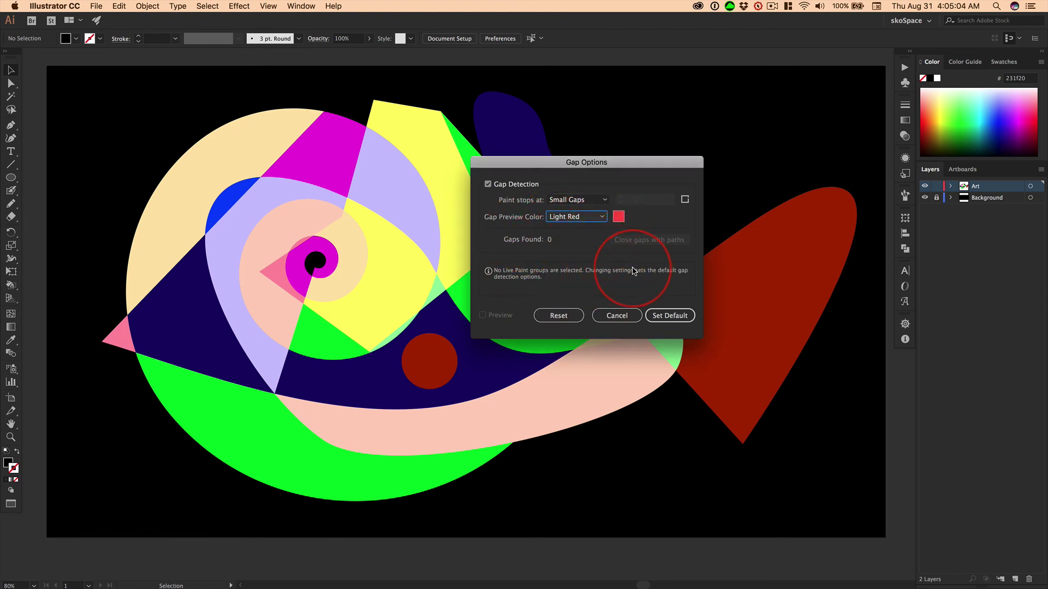
left_click(657, 315)
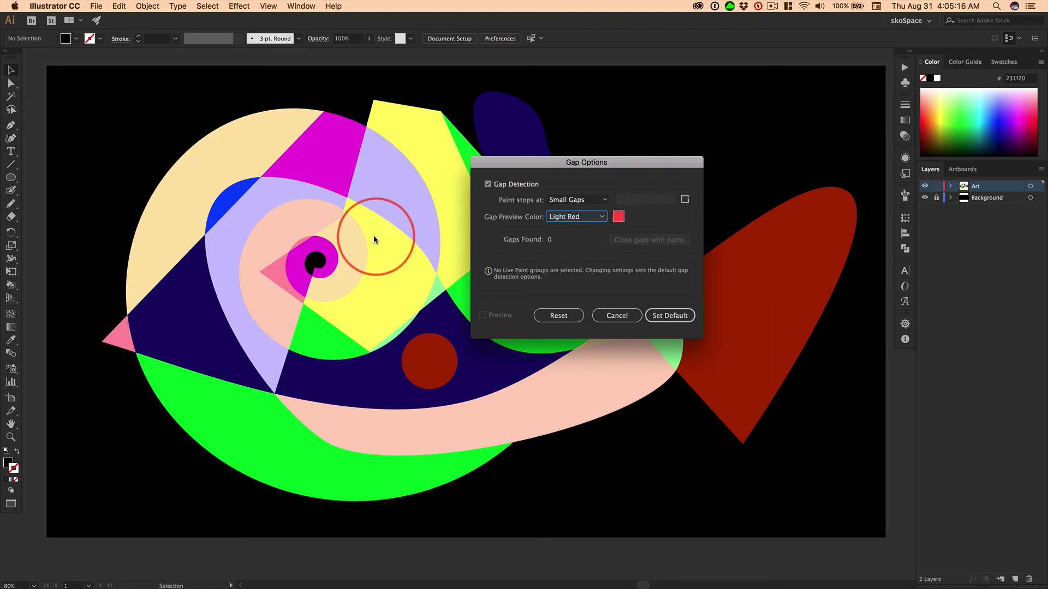
left_click(617, 316)
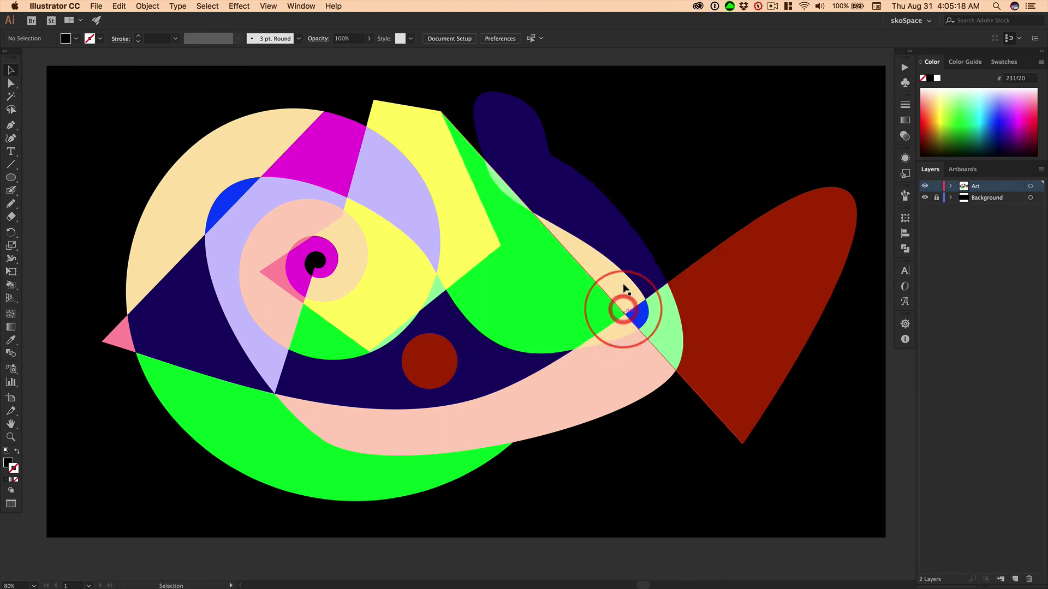